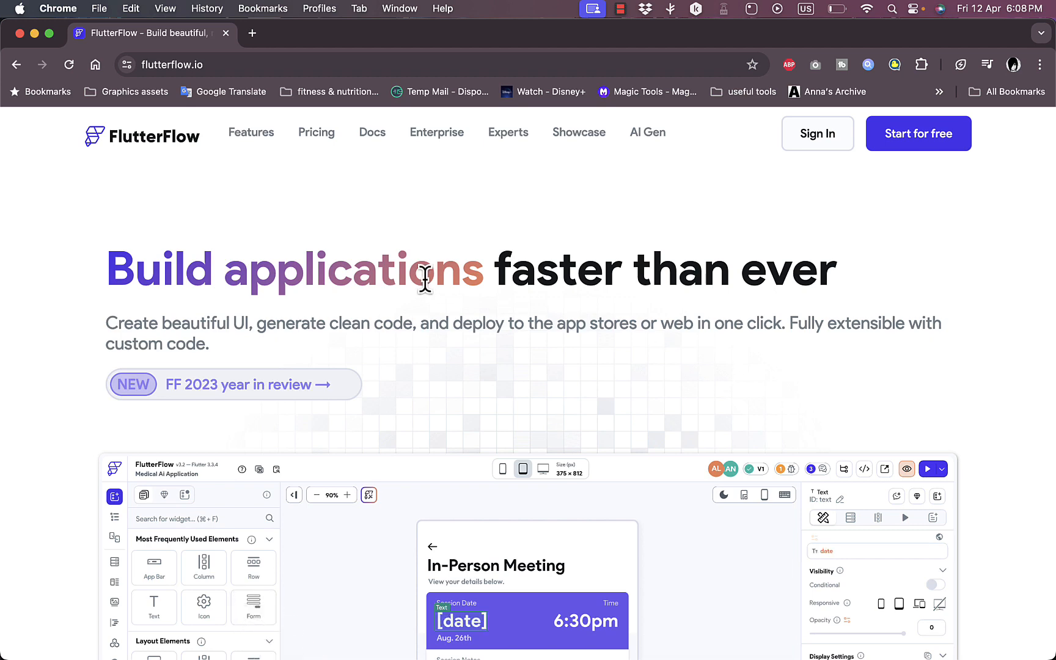
- Look over the FlutterFlow home page's builder preview and its visual building, data connection and responsive application features
scroll(510, 274, "down", 5)
scroll(511, 274, "up", 2)
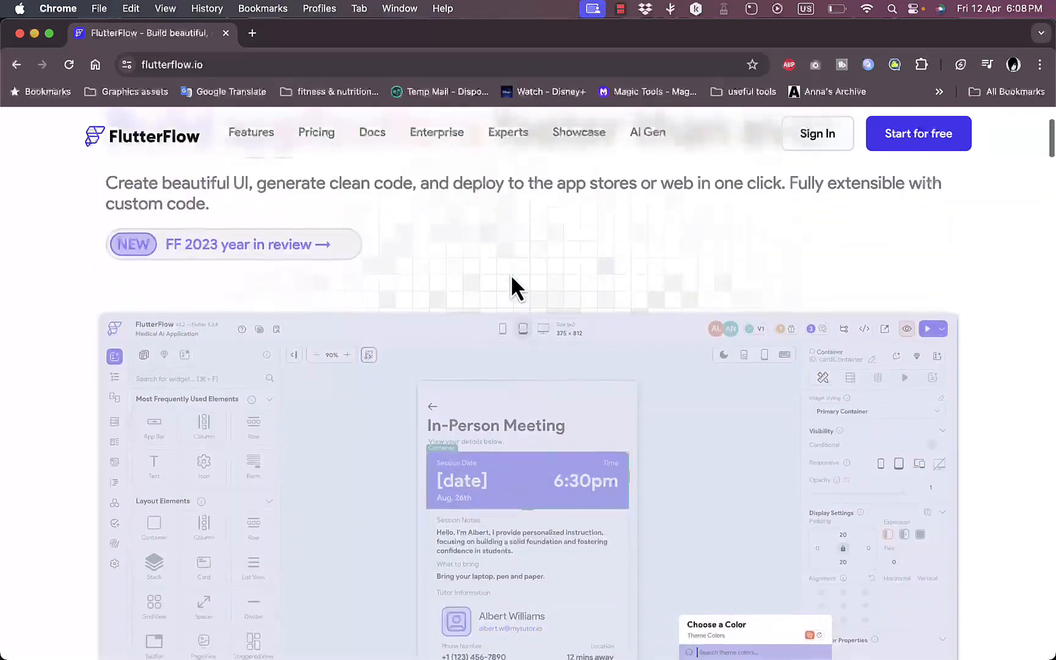
scroll(511, 274, "down", 3)
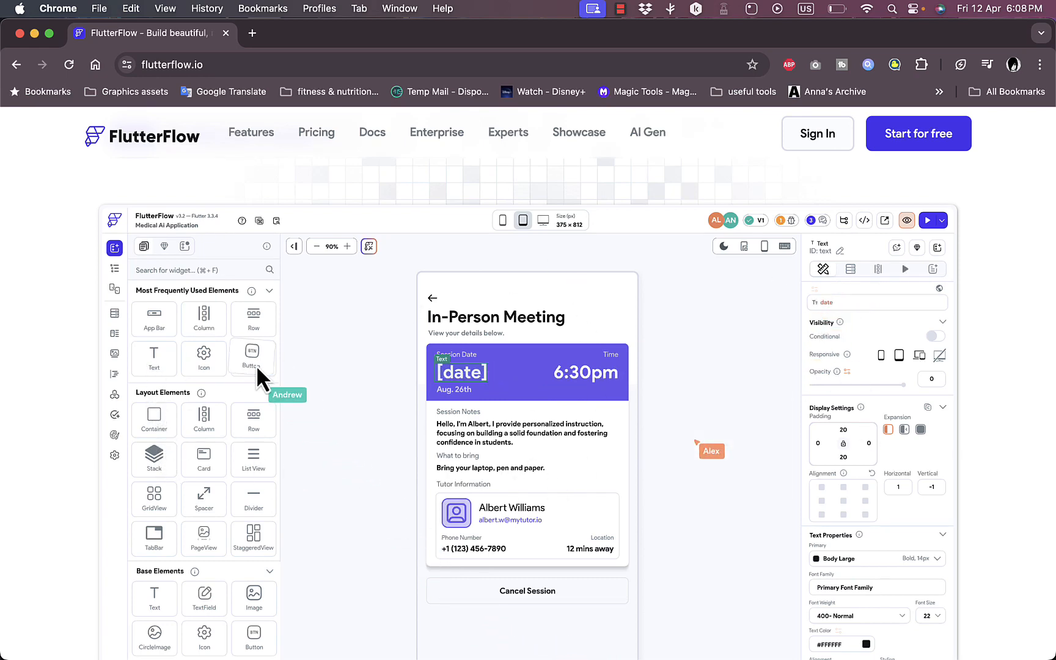
scroll(504, 452, "down", 1)
scroll(503, 453, "down", 10)
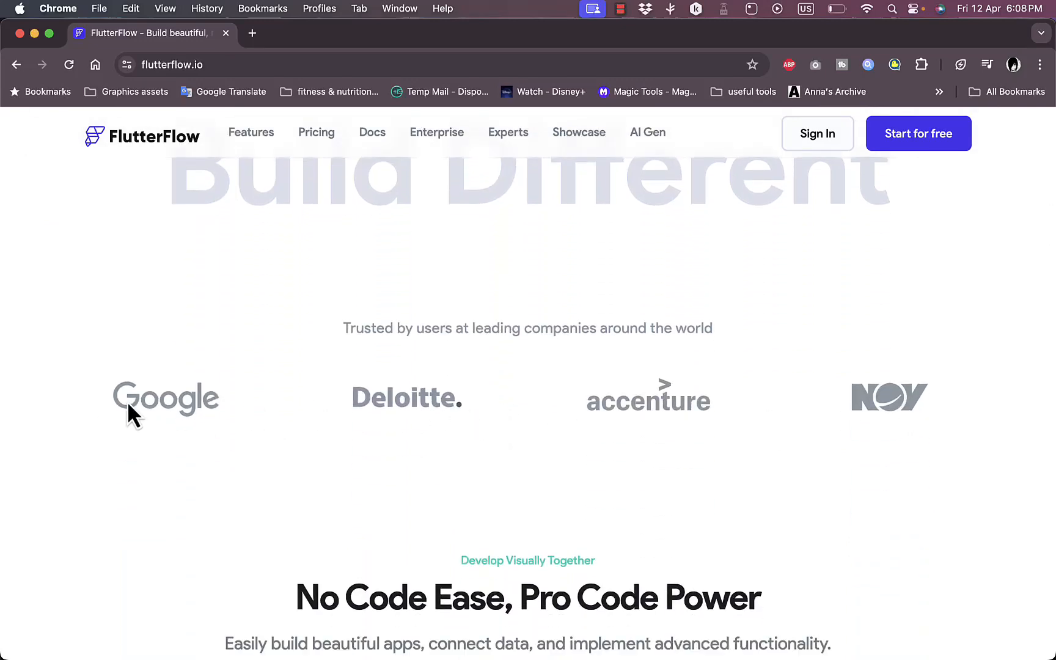
scroll(575, 525, "down", 8)
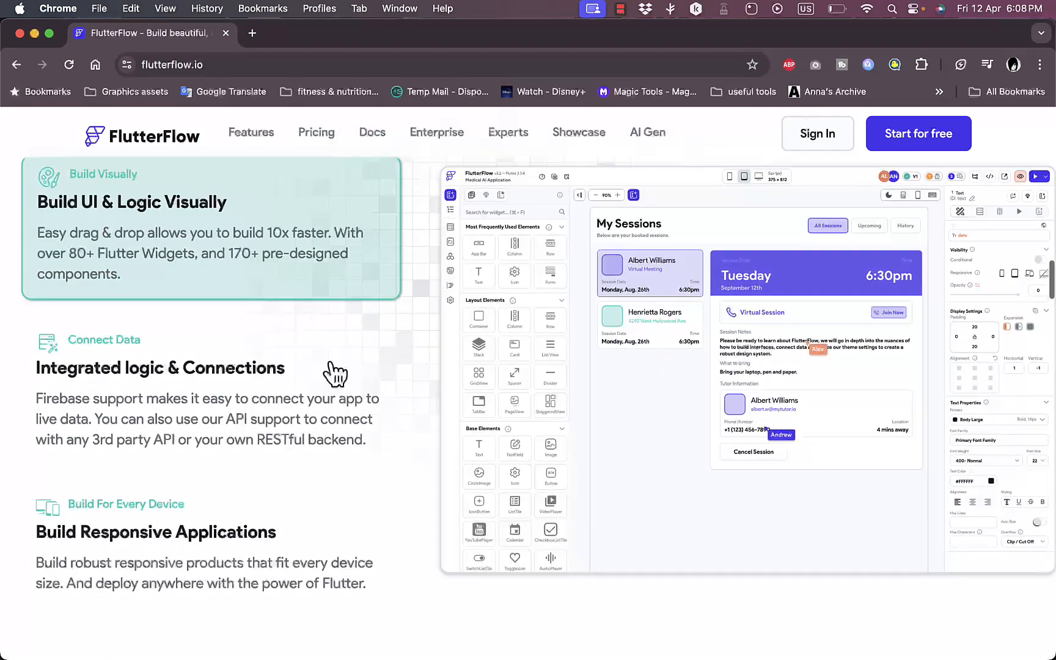
scroll(267, 406, "down", 2)
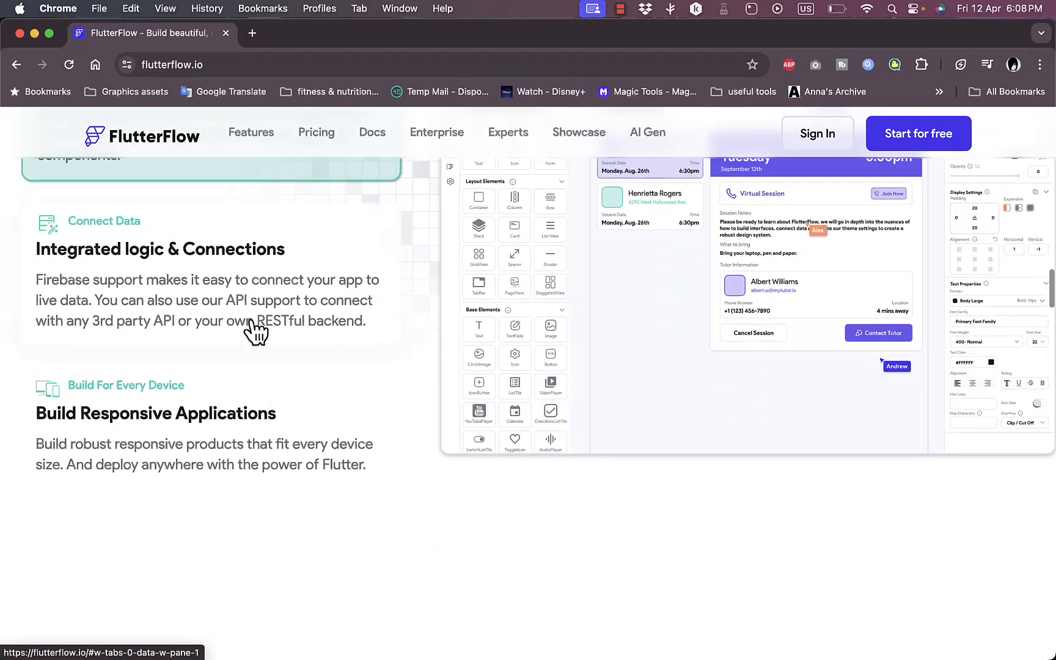
left_click(252, 323)
left_click(261, 463)
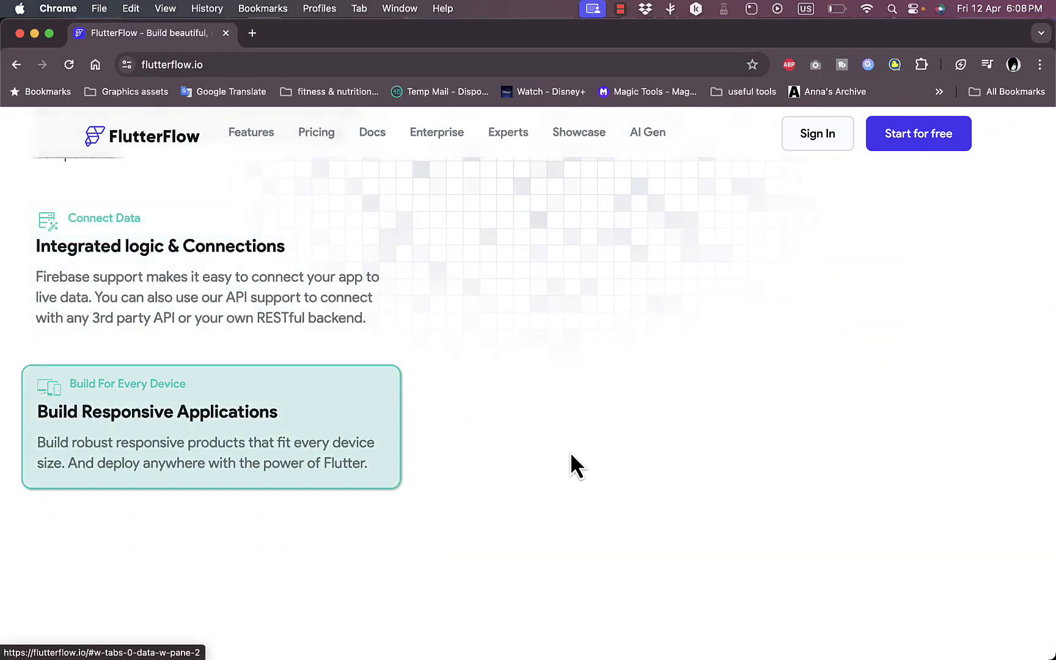
- Review the home page's customization section, sample apps, customer testimonials and footer, and return to its start
scroll(575, 465, "down", 10)
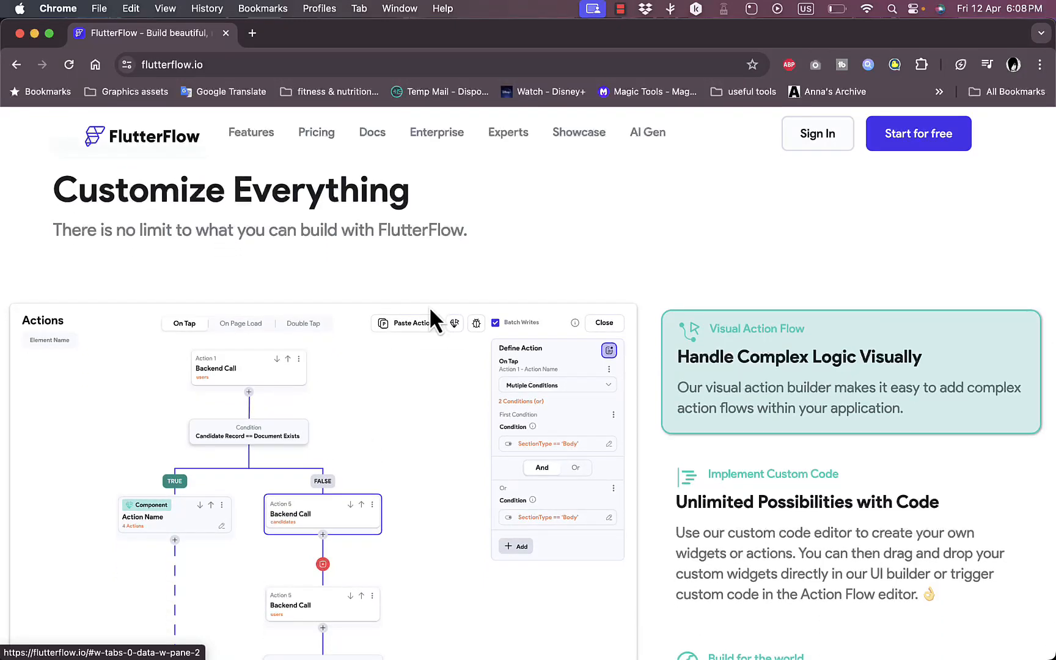
left_click(843, 520)
scroll(842, 519, "down", 5)
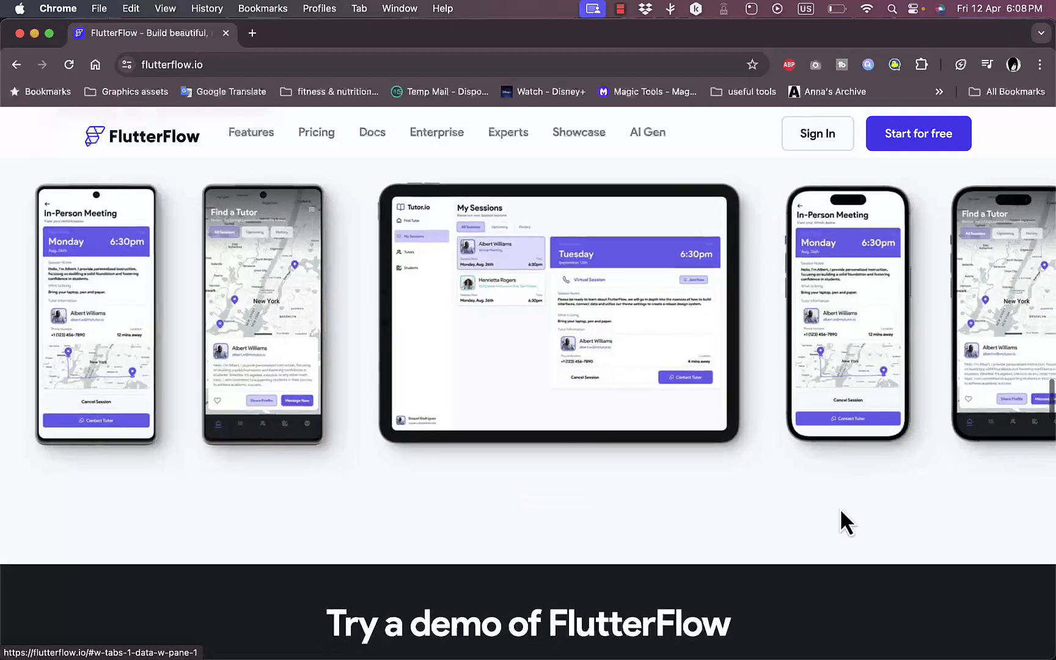
scroll(542, 487, "up", 2)
scroll(514, 477, "down", 10)
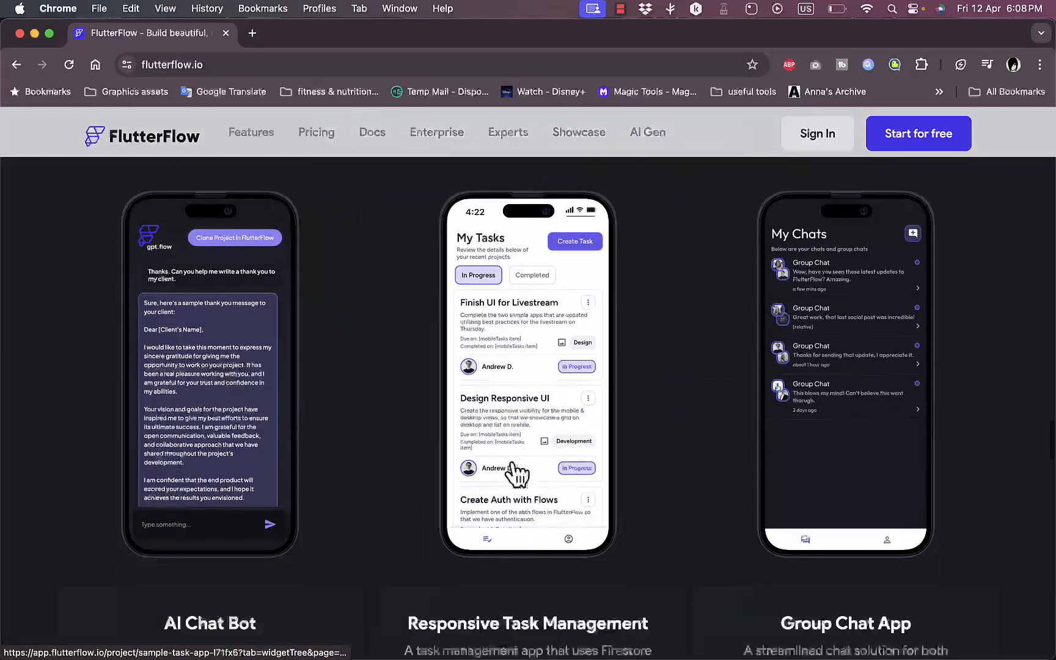
scroll(516, 474, "down", 8)
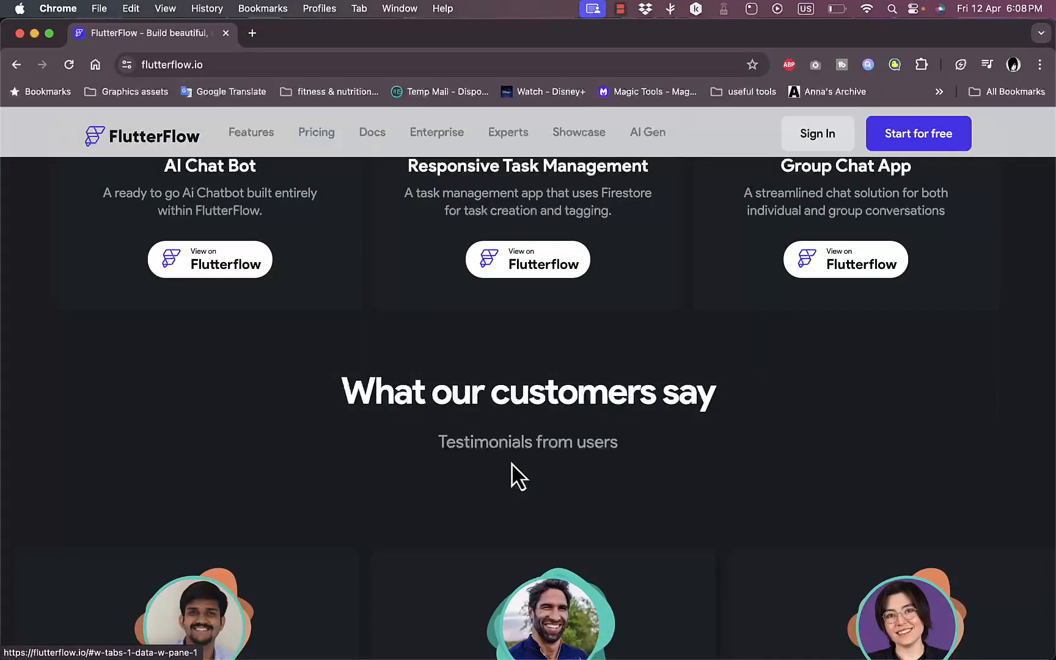
scroll(512, 463, "down", 20)
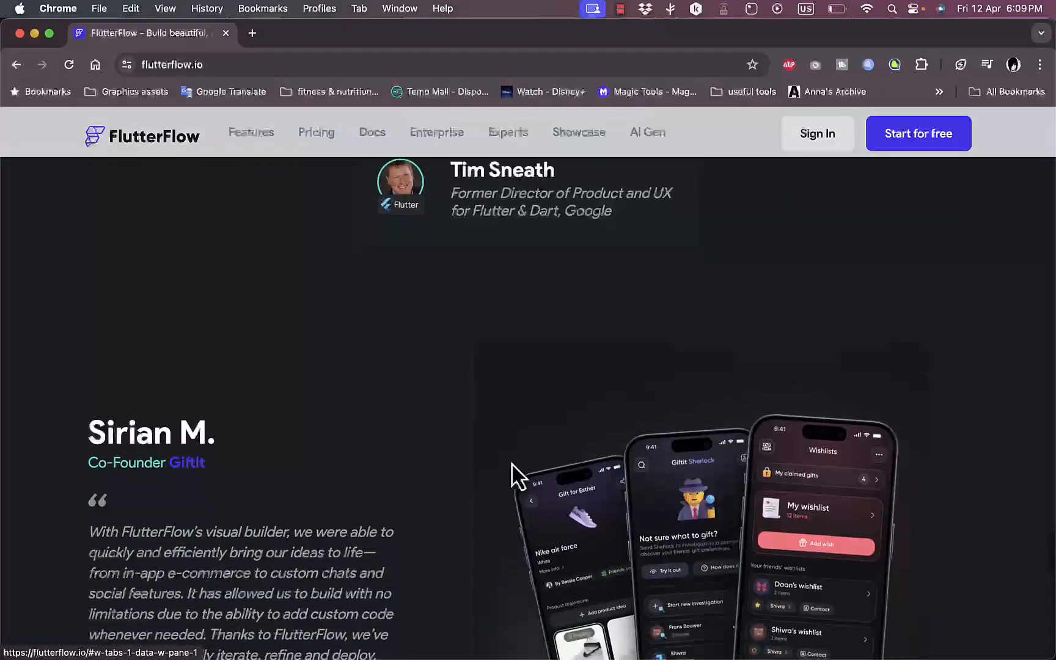
scroll(512, 463, "up", 11)
scroll(512, 463, "down", 20)
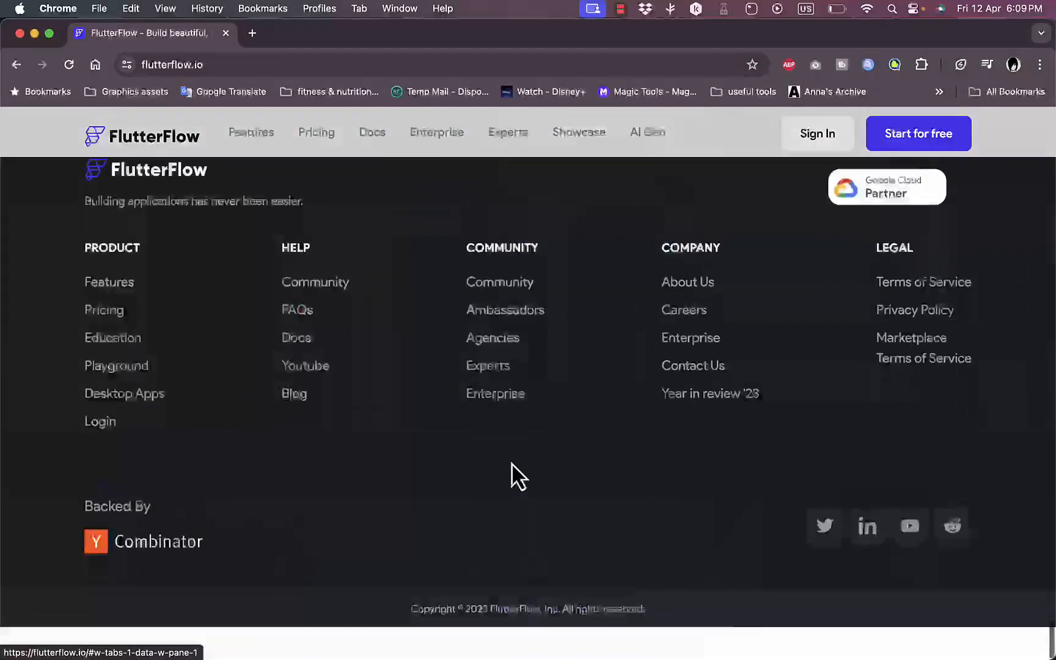
scroll(512, 462, "up", 20)
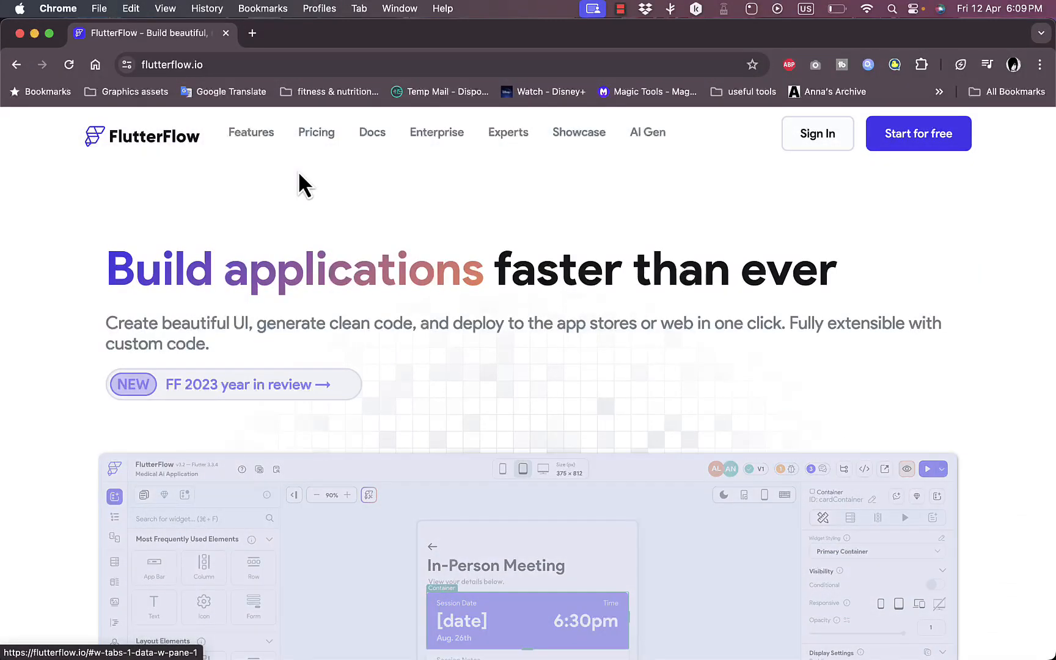
- Compare the plans and features on the pricing page and choose to start for free
left_click(318, 139)
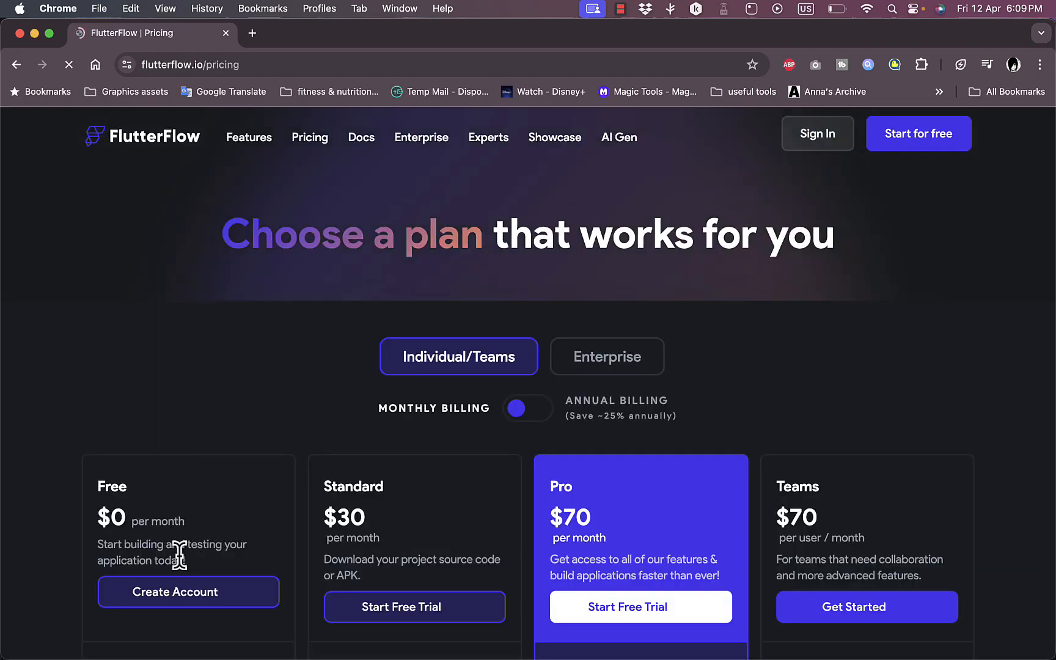
scroll(306, 468, "down", 3)
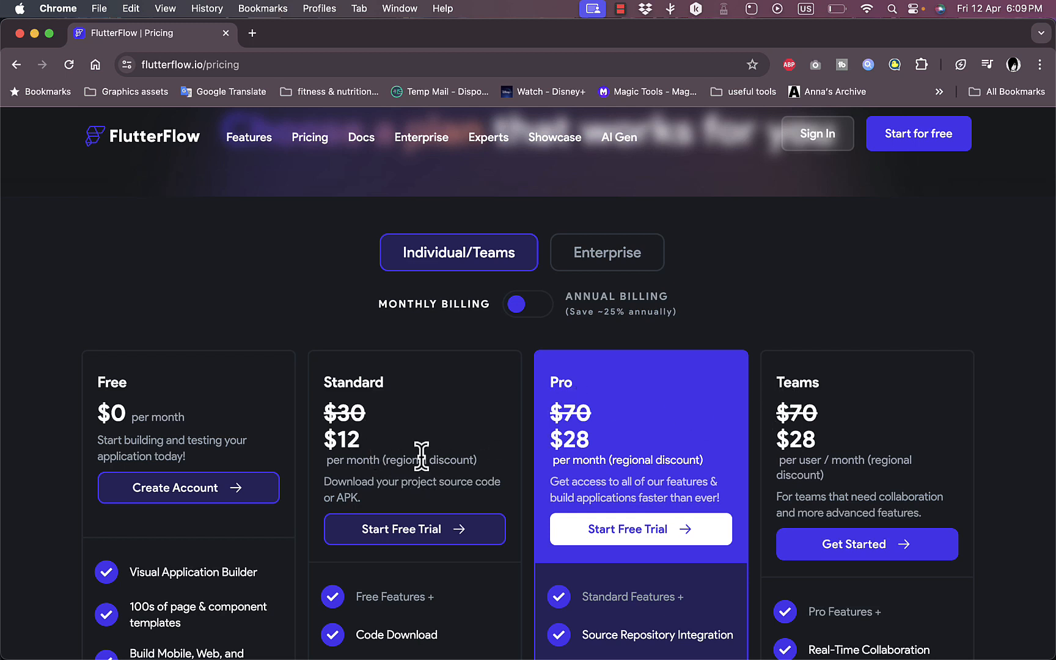
scroll(421, 456, "down", 1)
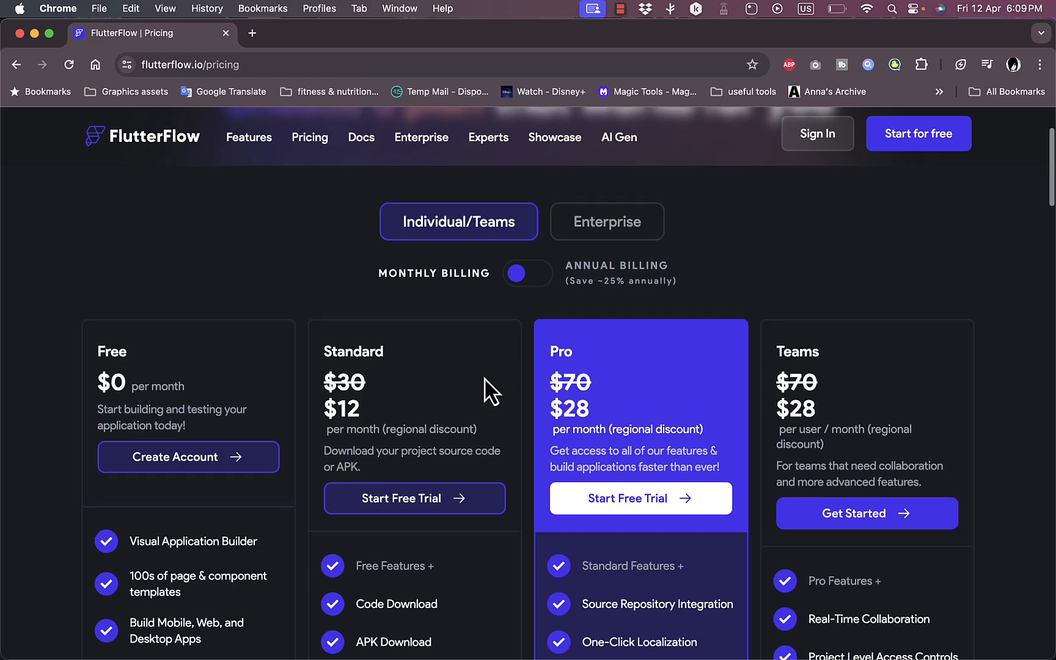
scroll(485, 379, "down", 9)
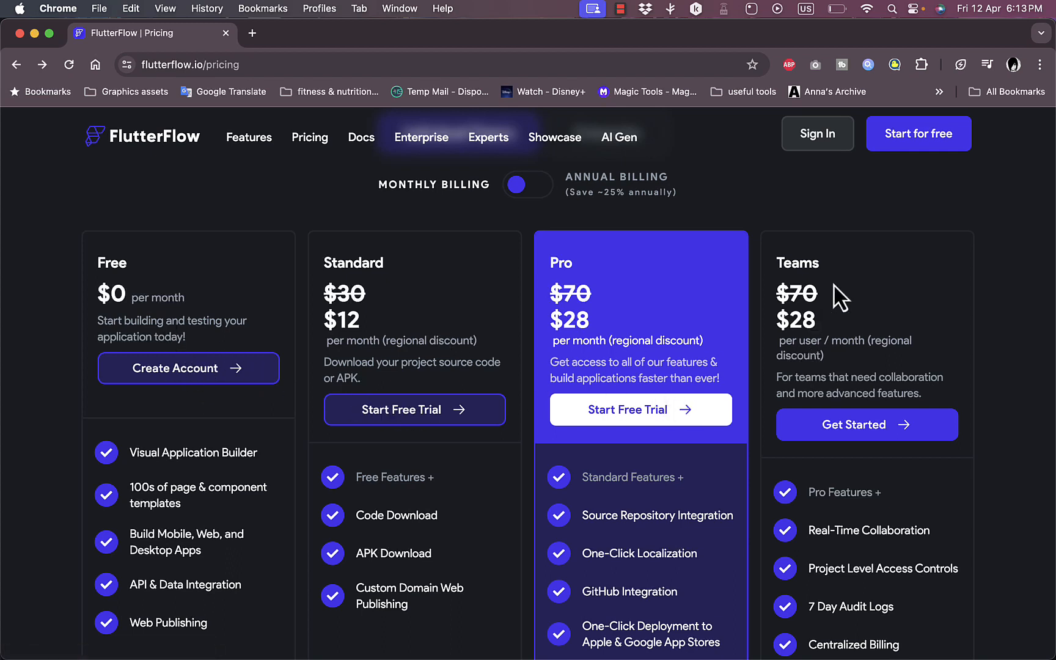
left_click(920, 138)
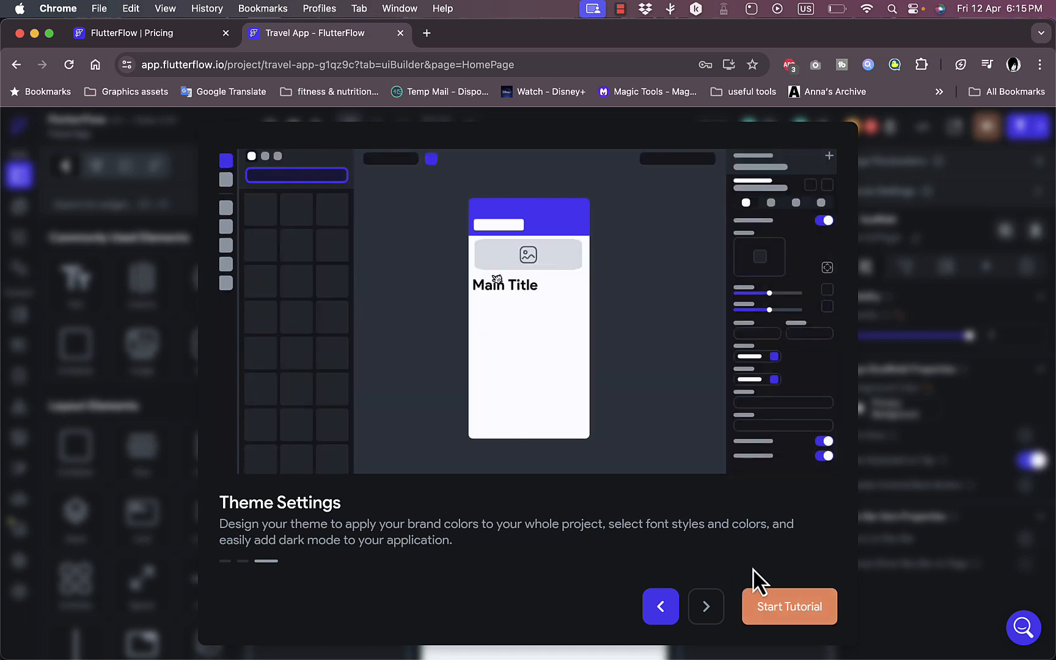
- Start the Build Your First App Screen tutorial and minimize its instruction window to view the Travel App home page
left_click(810, 628)
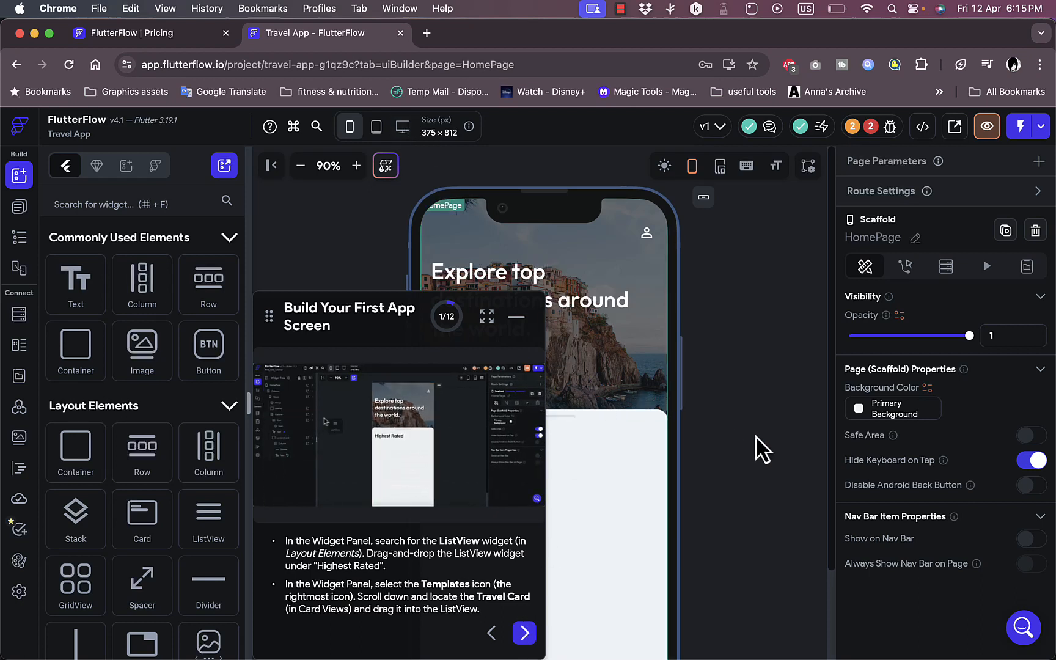
left_click(517, 328)
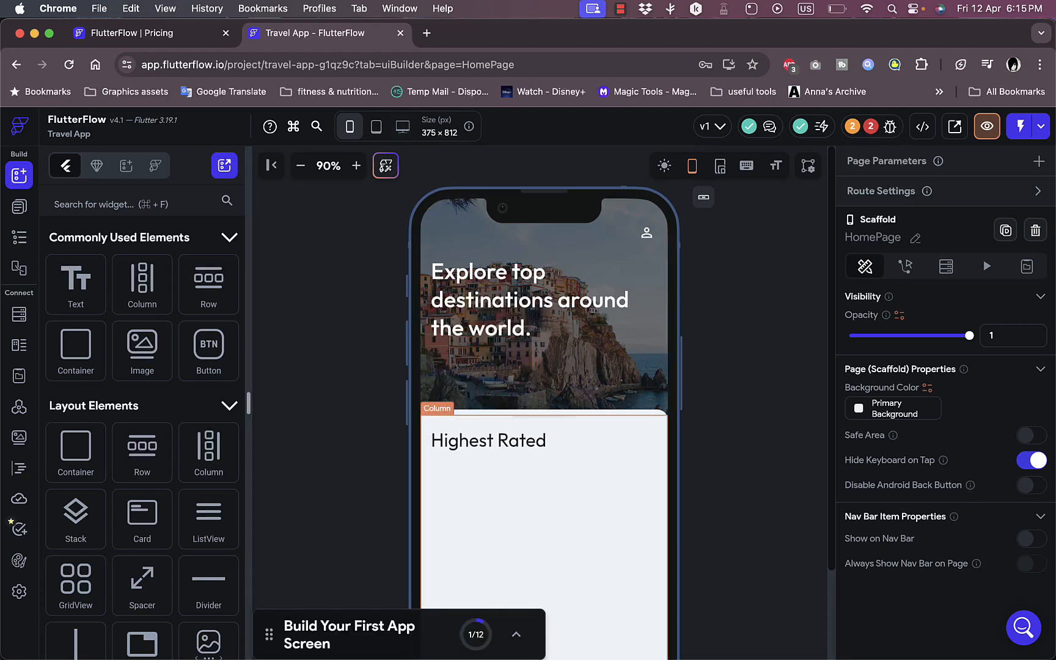
scroll(745, 315, "down", 3)
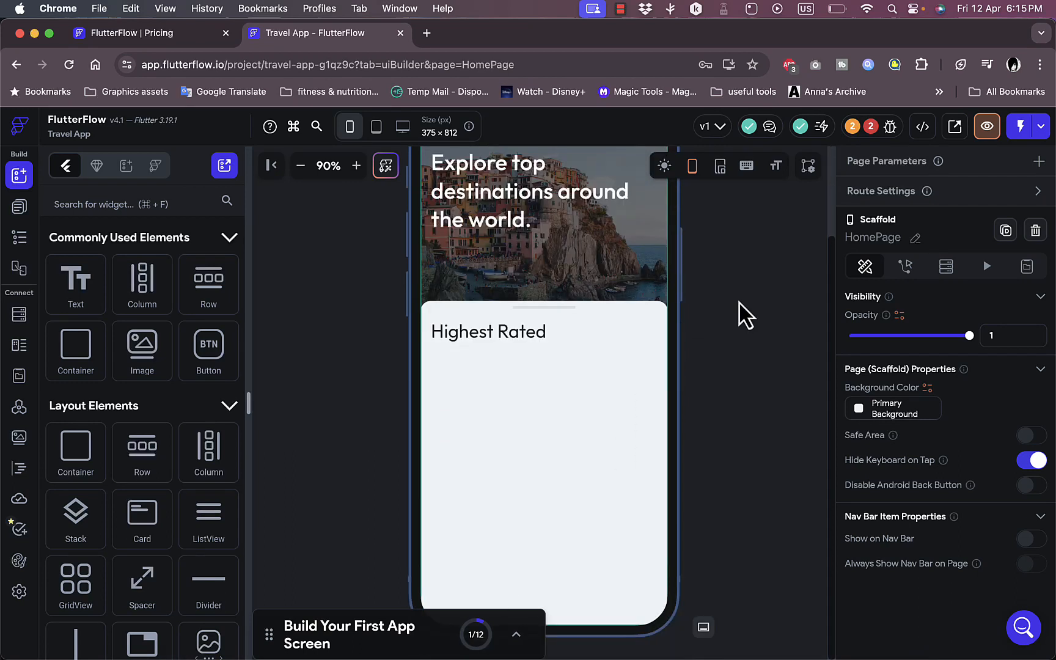
scroll(741, 314, "up", 3)
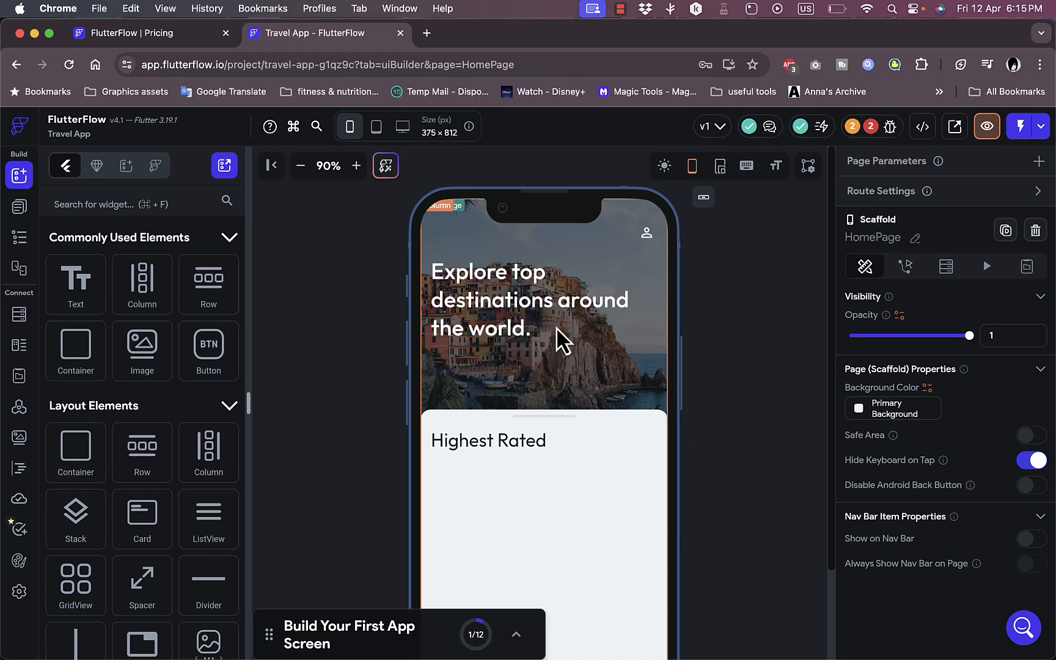
- Move the home page column up slightly to a Y alignment of -1.613 and change the "Highest Rated" text to "test app"
left_click(548, 240)
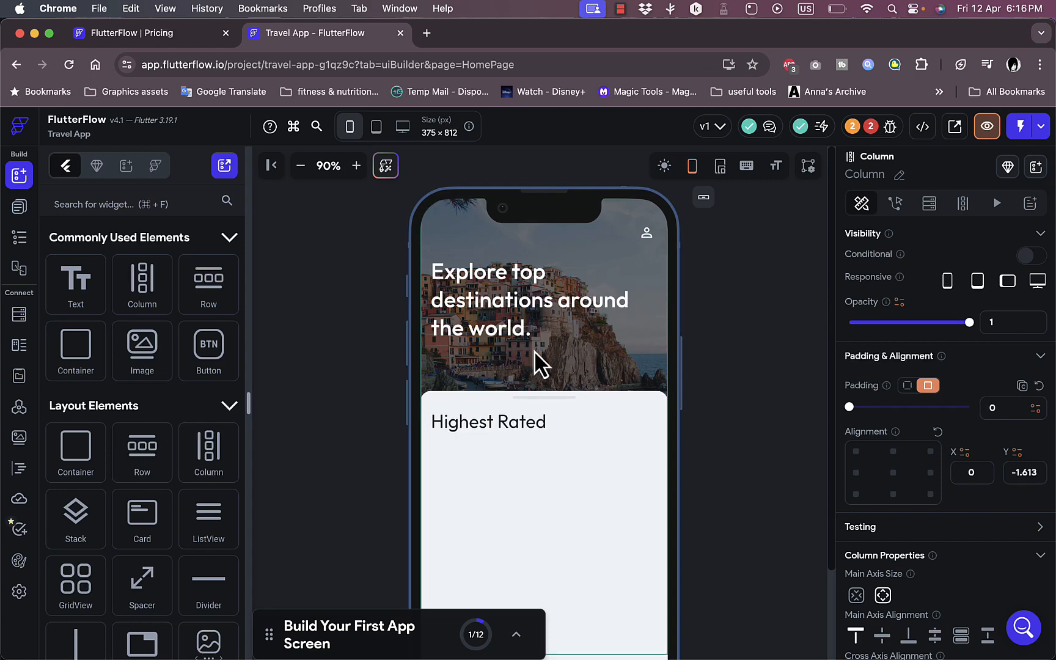
left_click(478, 425)
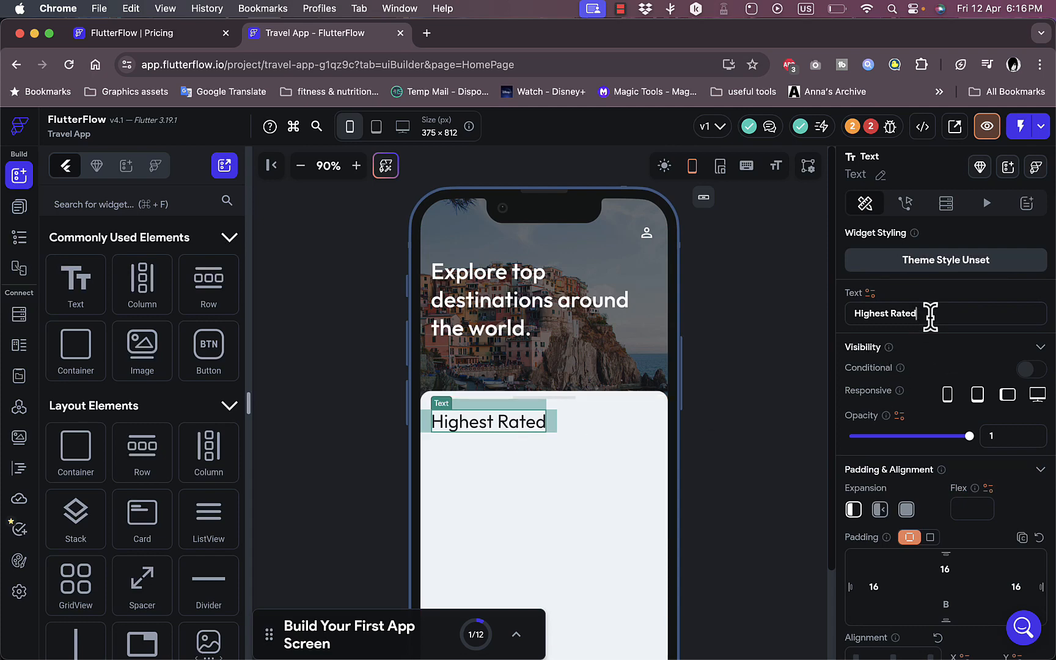
left_click_drag(937, 315, 844, 327)
type("test app")
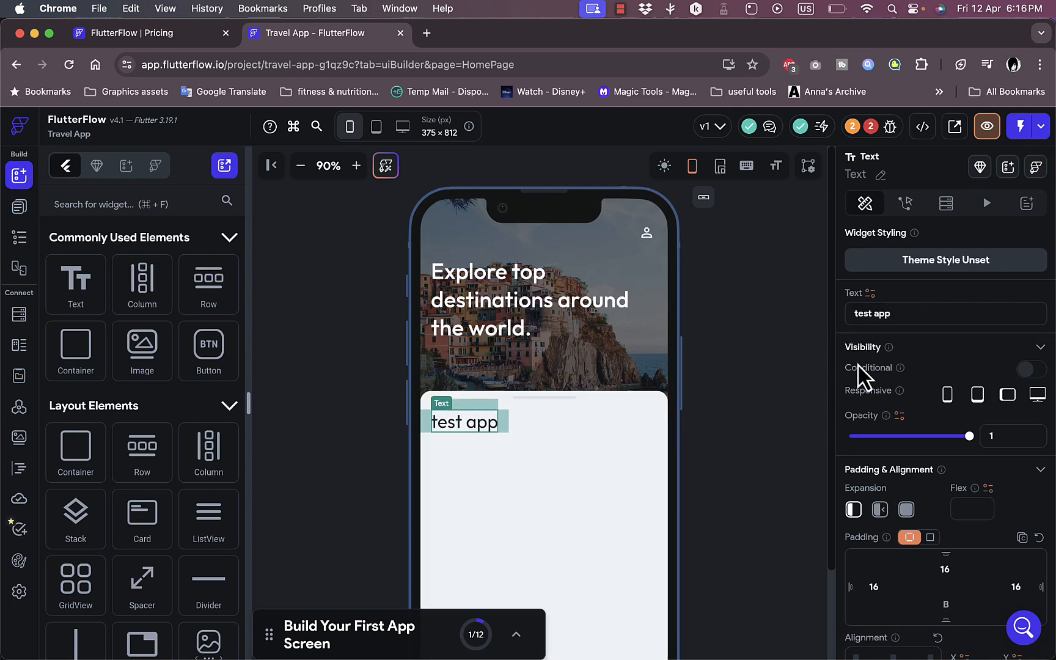
- Set the "test app" text's font family to Roboto from Google Fonts
scroll(929, 377, "down", 2)
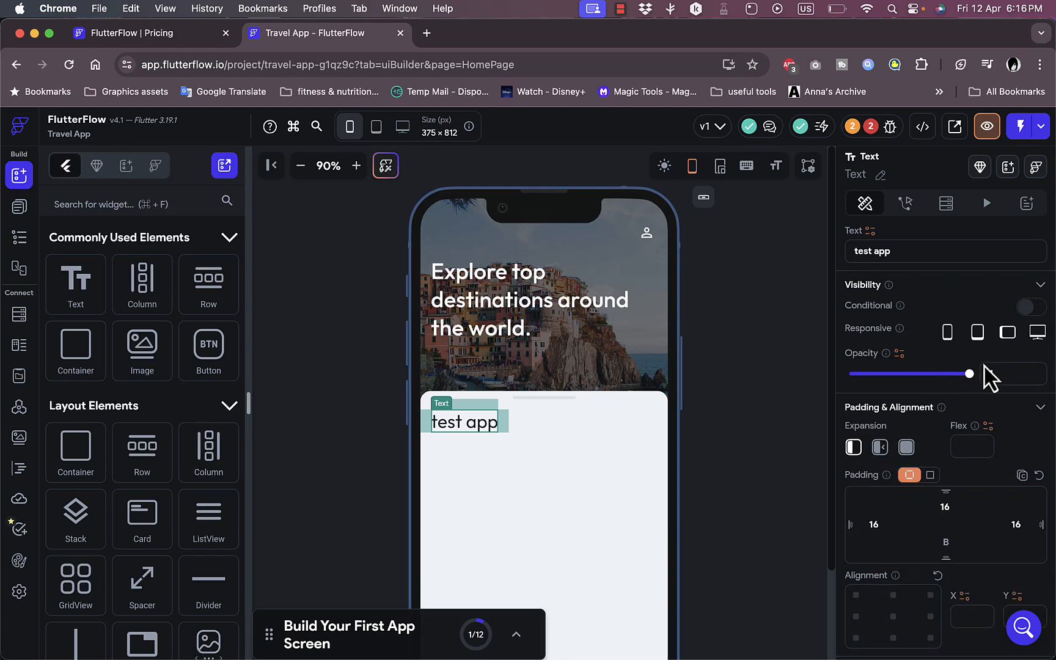
left_click_drag(970, 375, 1010, 378)
scroll(913, 450, "down", 3)
scroll(926, 486, "down", 10)
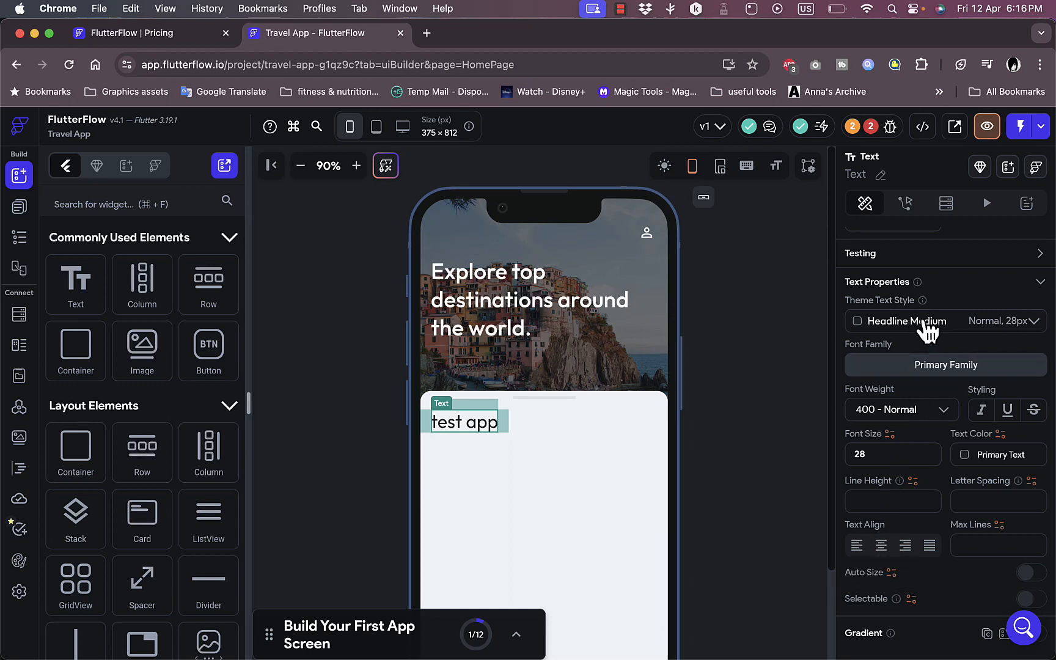
left_click(924, 365)
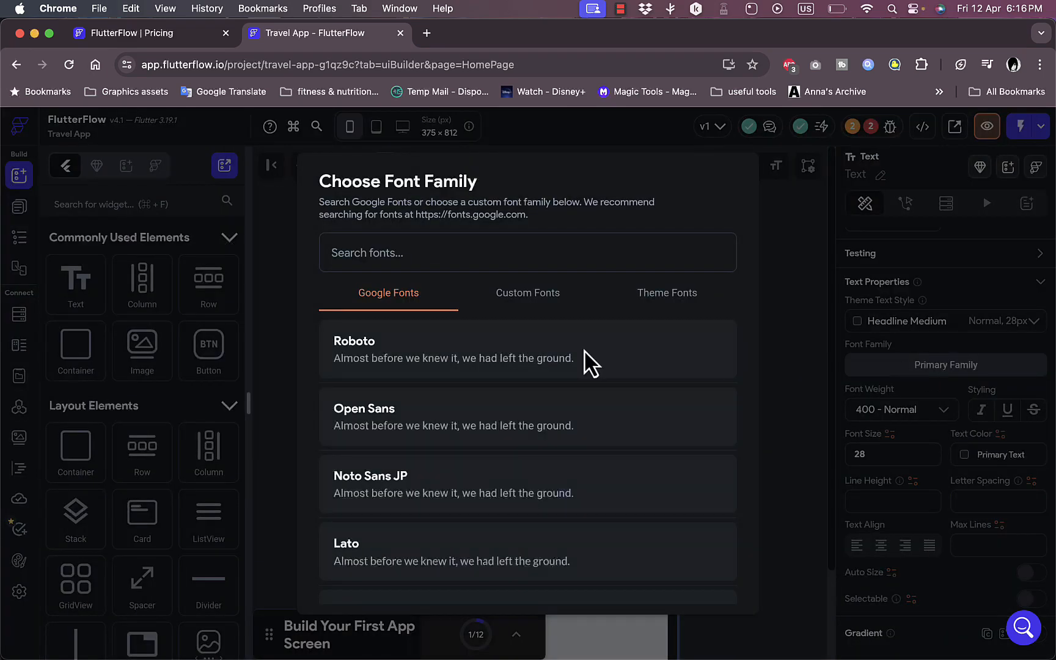
left_click(470, 356)
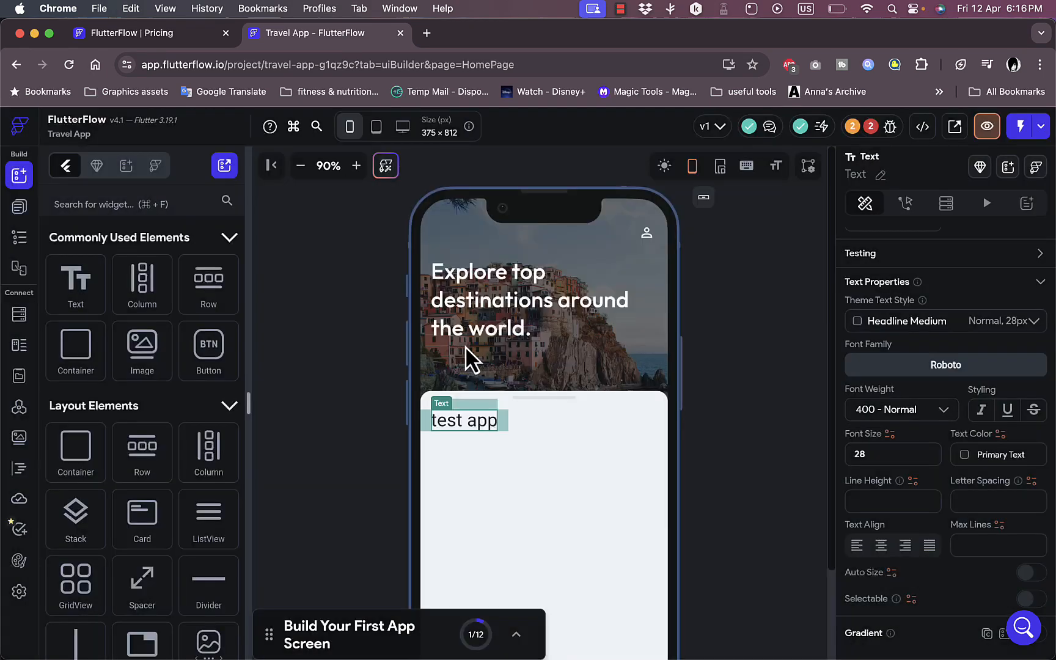
- Set the "test app" text's font size to 40
left_click(882, 457)
key("BackSpace")
key("BackSpace")
type("40")
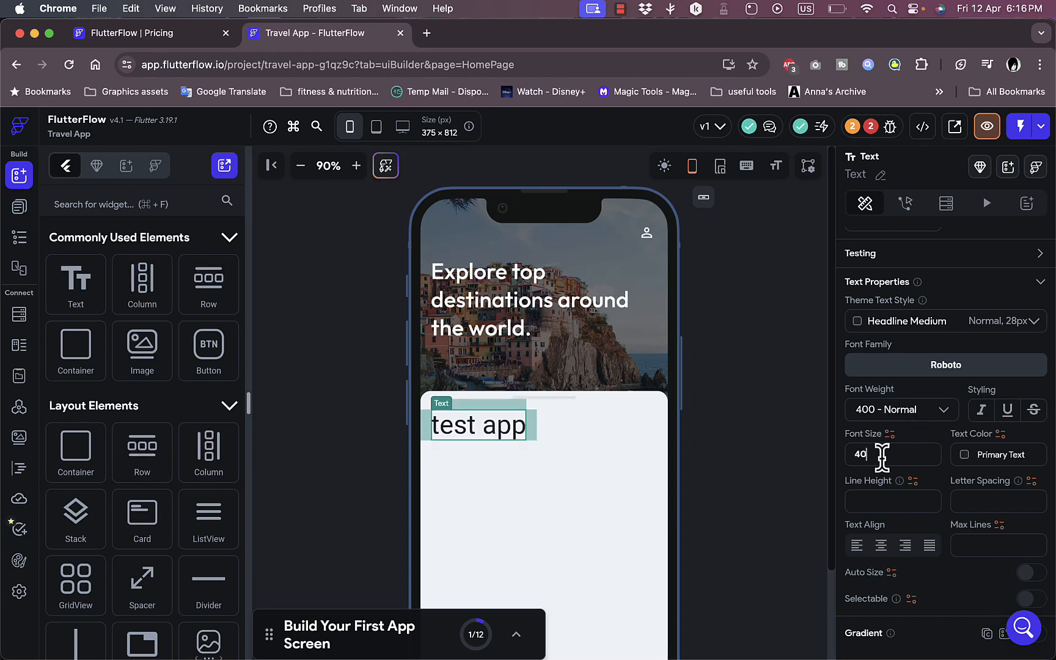
- Try the Primary theme color on the "test app" text and set its text color to Secondary
scroll(881, 456, "down", 1)
scroll(884, 455, "up", 2)
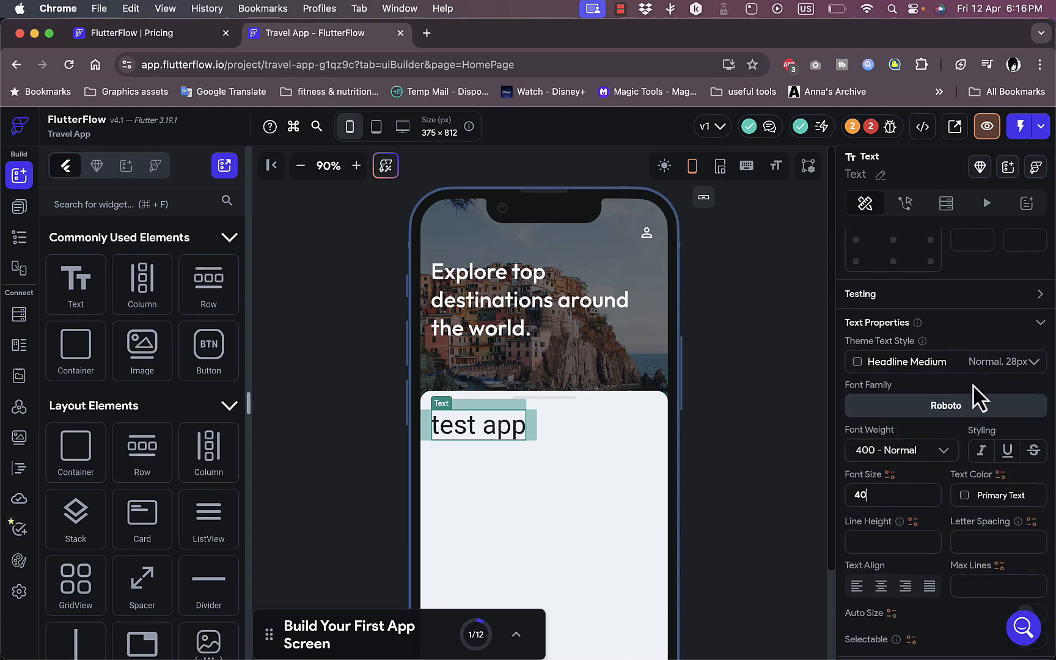
left_click(966, 498)
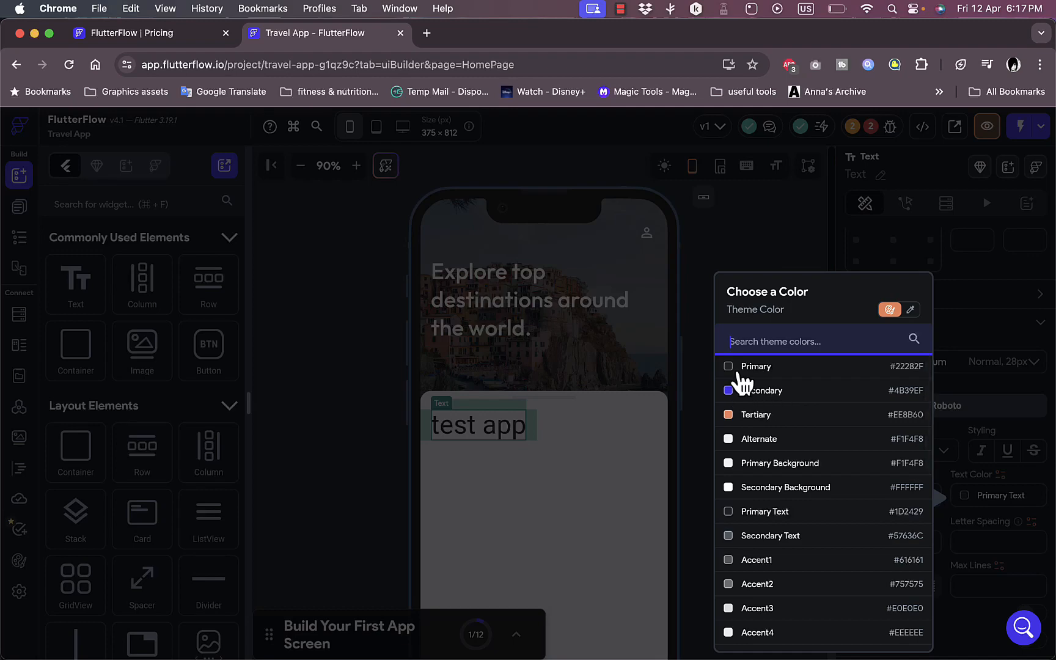
left_click(767, 365)
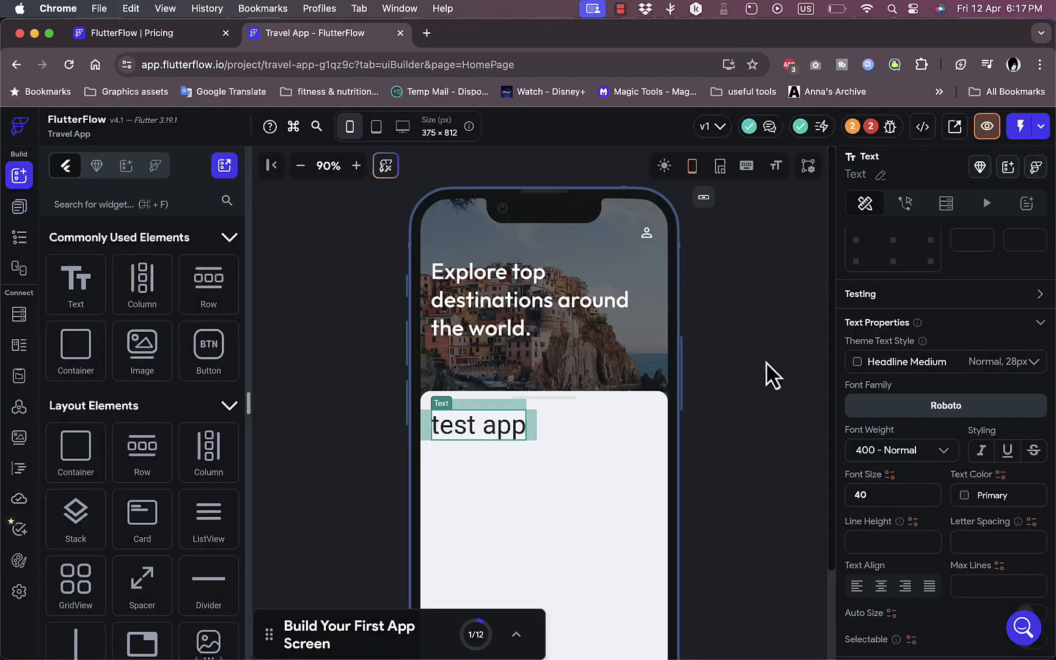
left_click(966, 498)
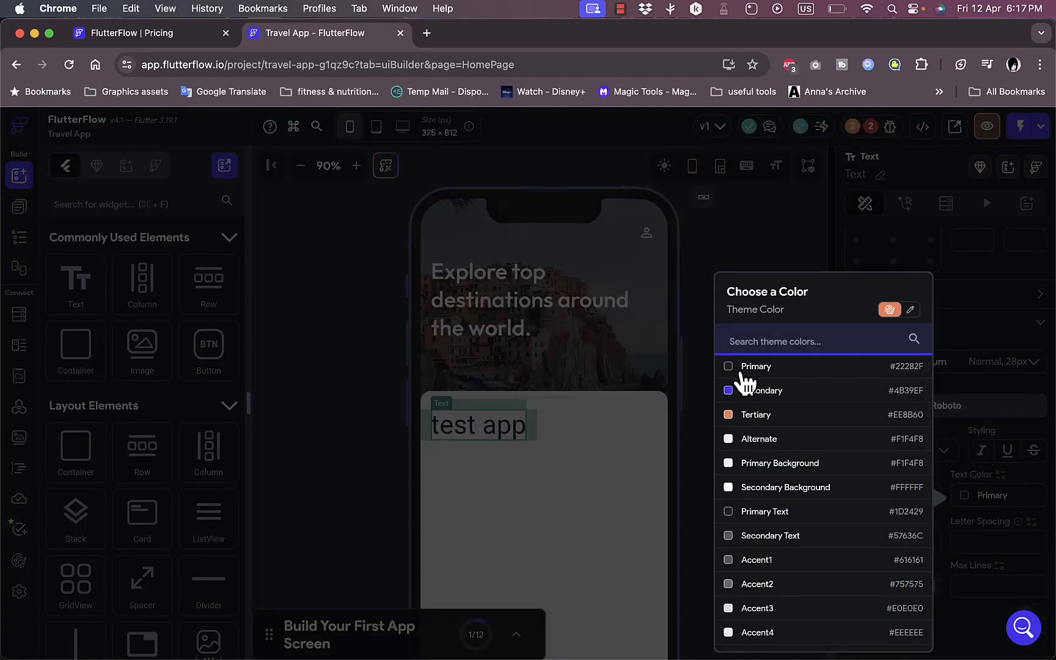
left_click(743, 396)
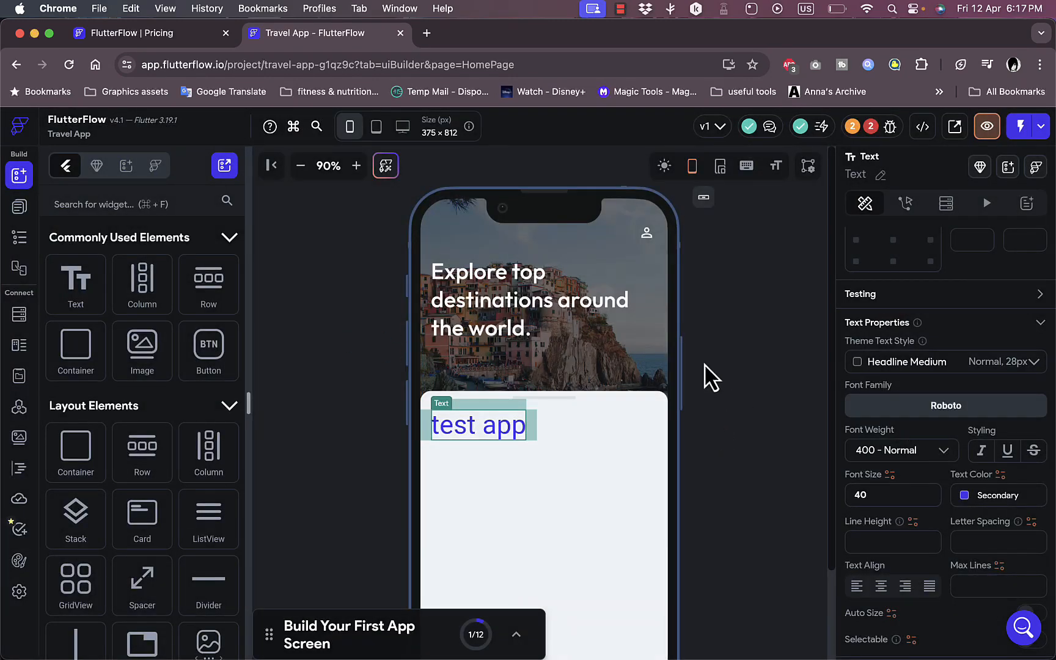
- Add an Image widget to the home page over the header picture and stretch its height to 354 px
scroll(709, 378, "down", 3)
scroll(710, 378, "up", 3)
left_click_drag(141, 347, 505, 279)
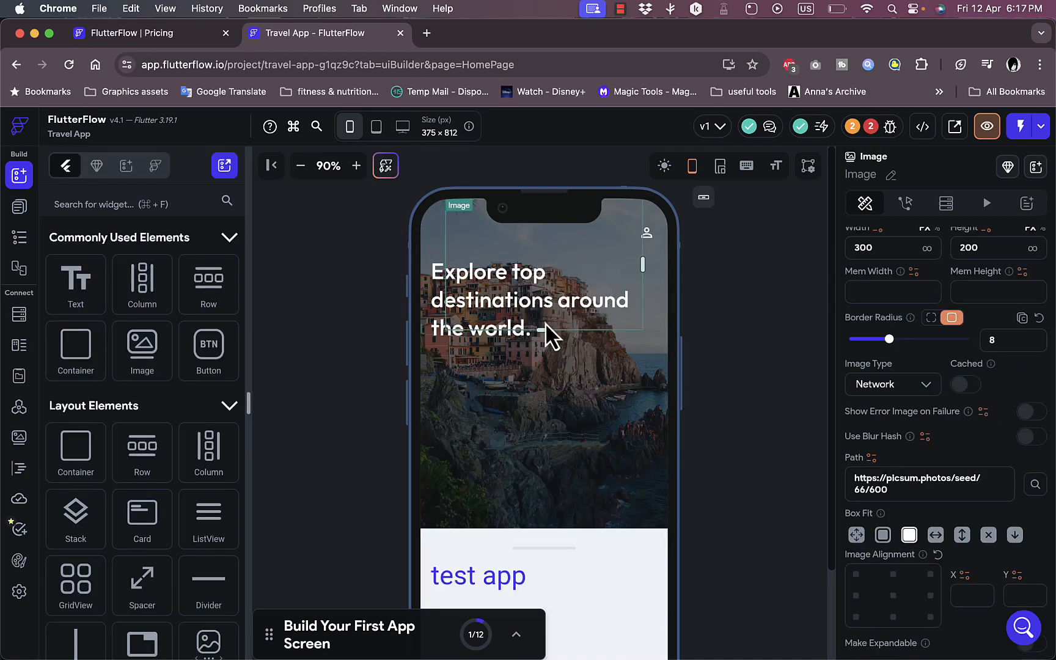
left_click_drag(546, 329, 547, 432)
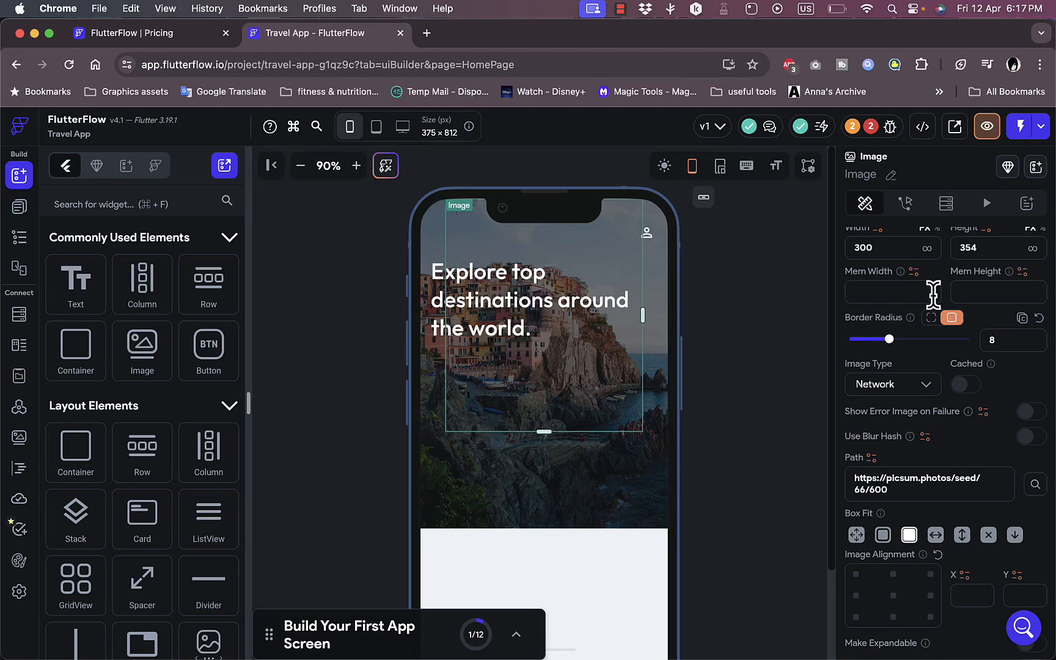
- Set the new image's type to Uploaded file
scroll(937, 297, "down", 1)
scroll(938, 302, "up", 10)
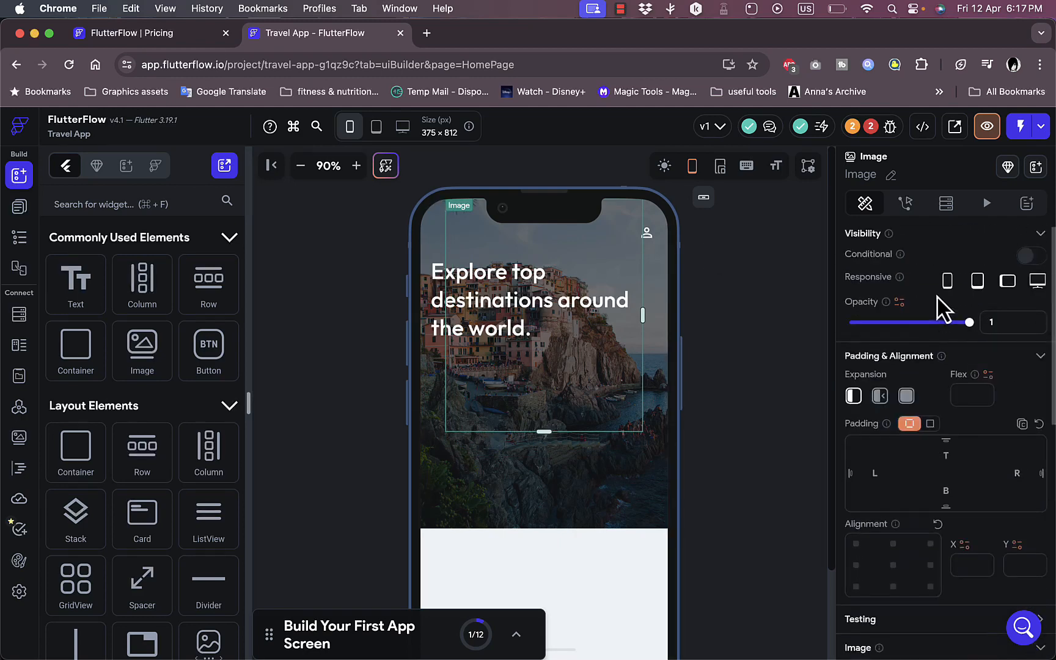
scroll(905, 472, "down", 4)
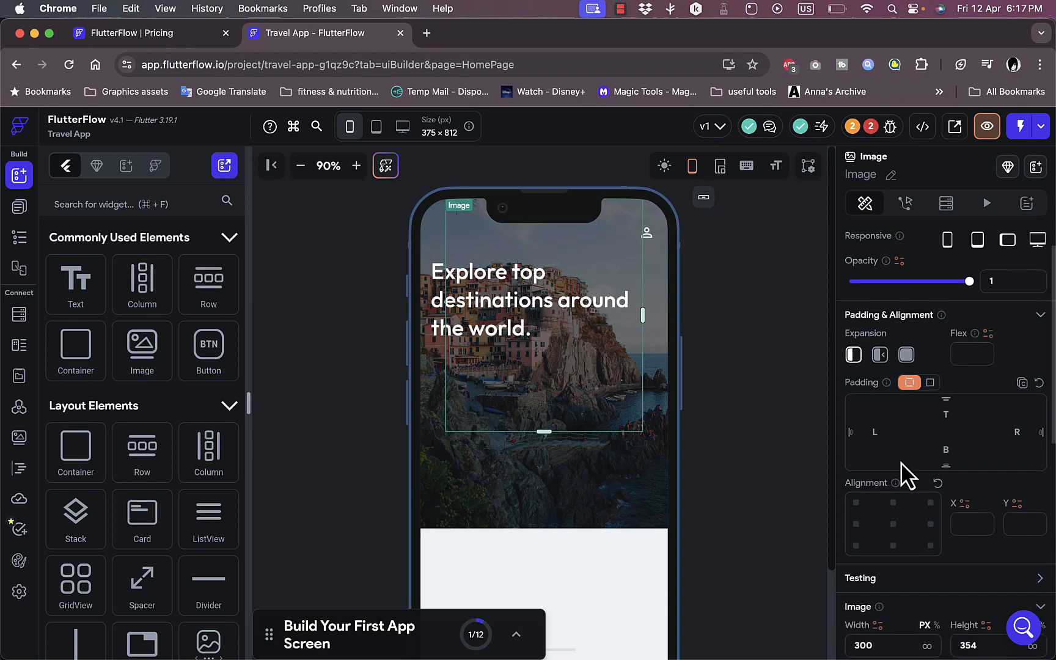
scroll(900, 459, "down", 1)
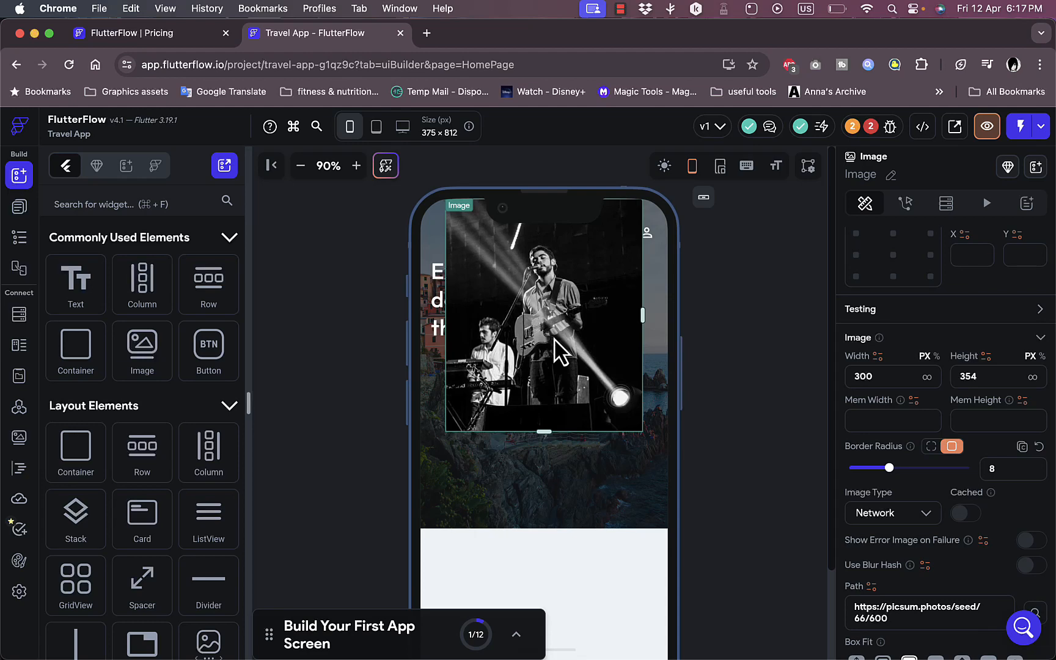
scroll(1017, 369, "down", 5)
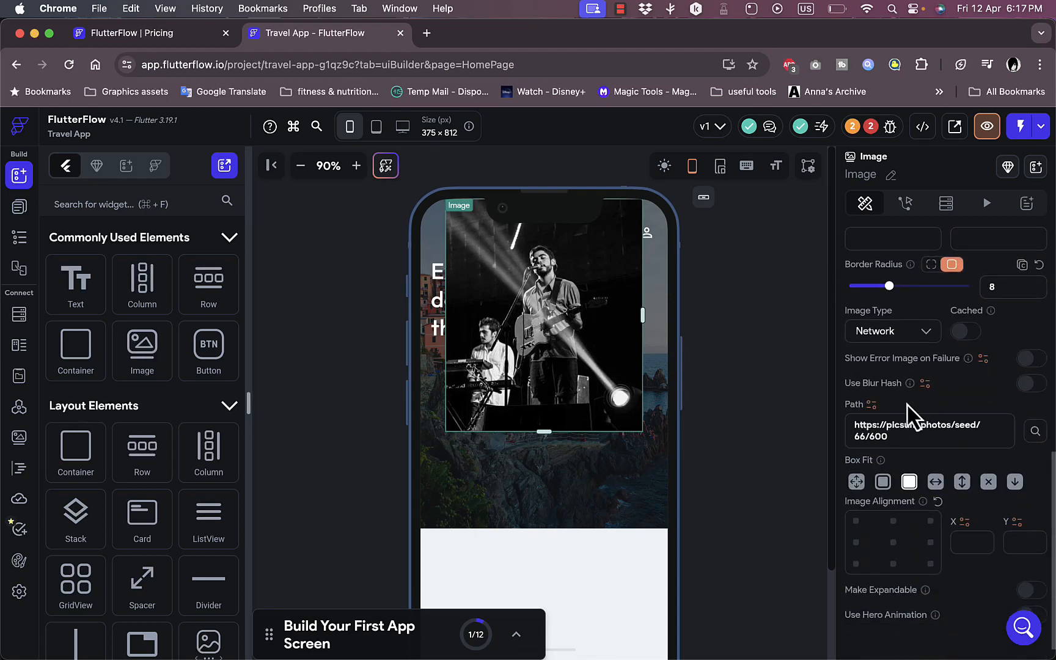
scroll(910, 425, "up", 3)
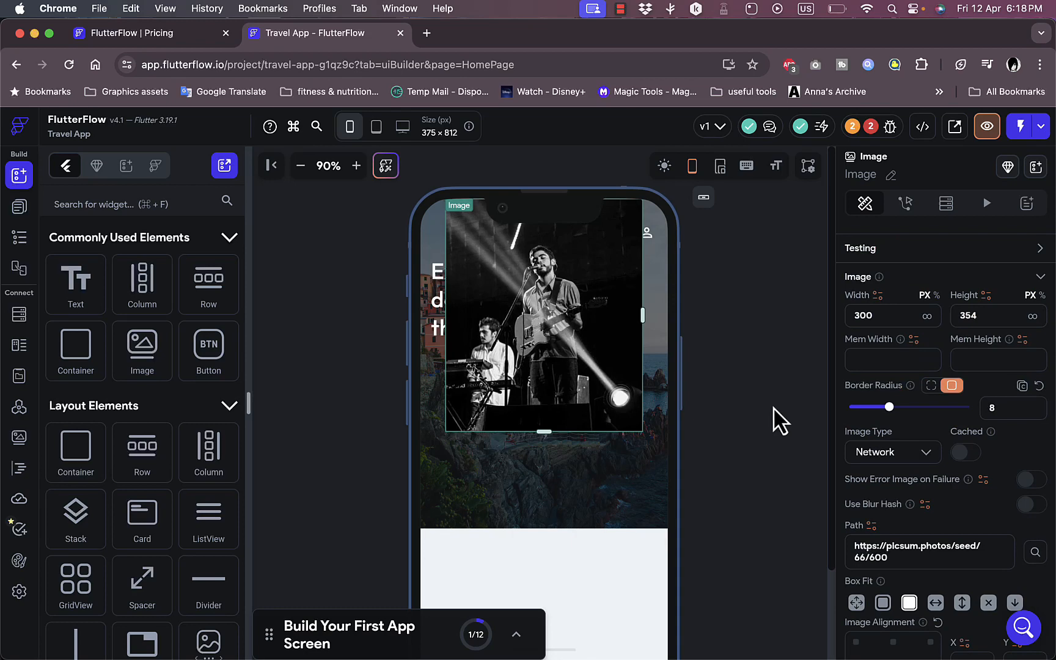
left_click(927, 453)
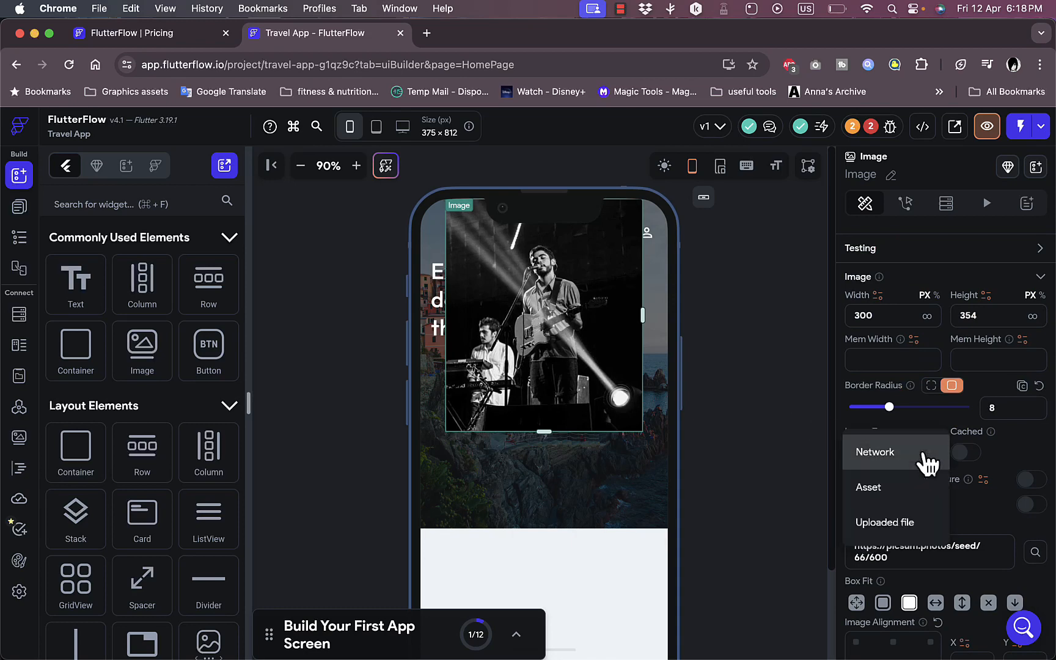
left_click(899, 524)
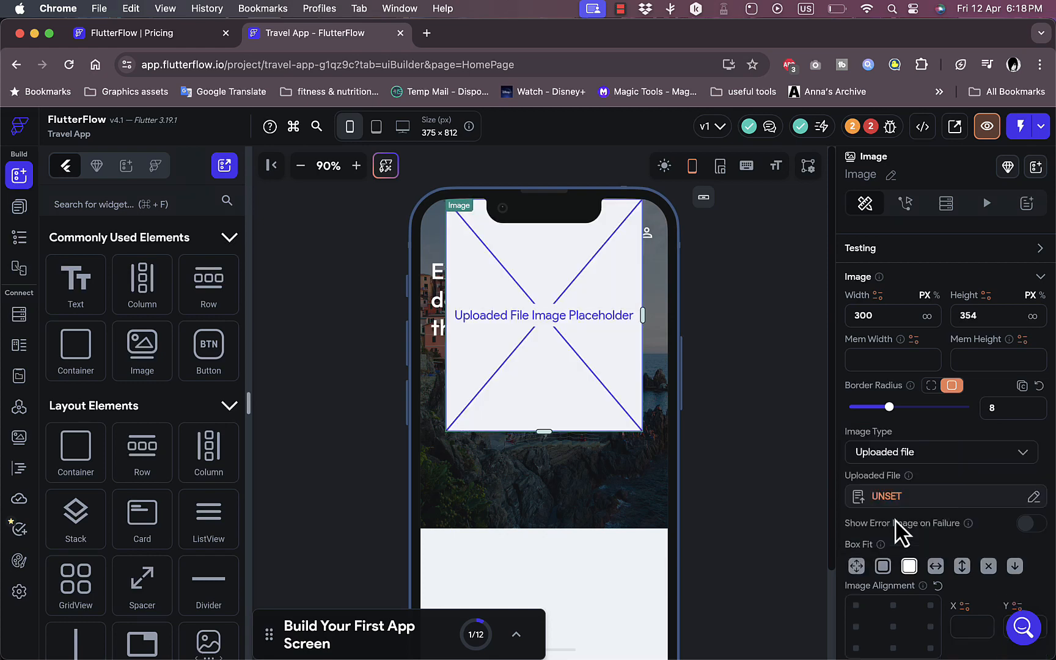
left_click(916, 435)
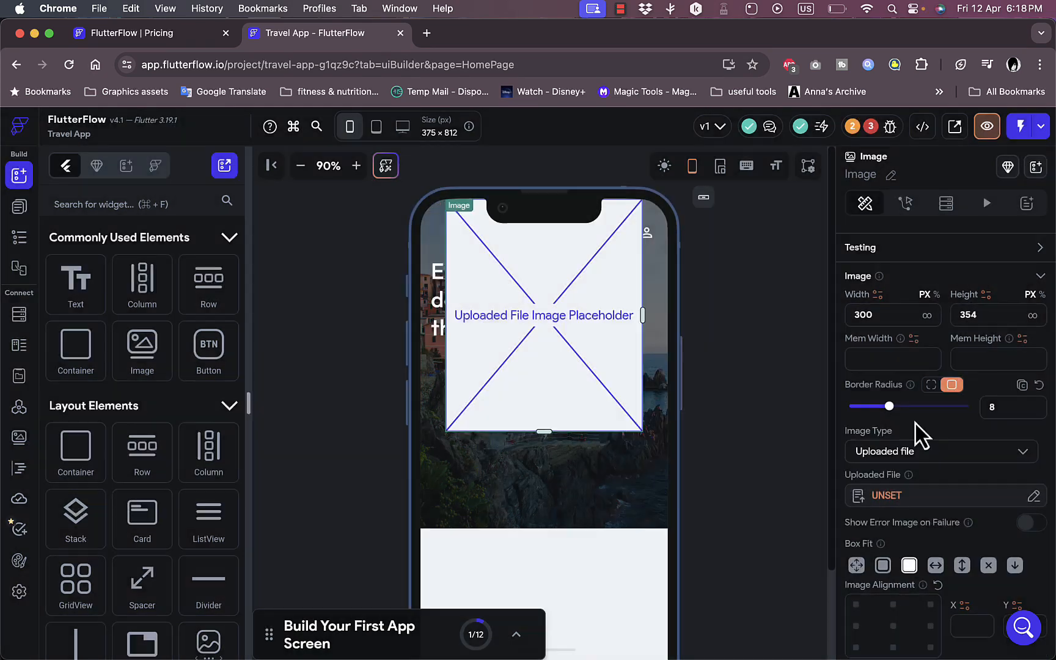
- Delete the uploaded-file image from the home page
scroll(916, 435, "down", 3)
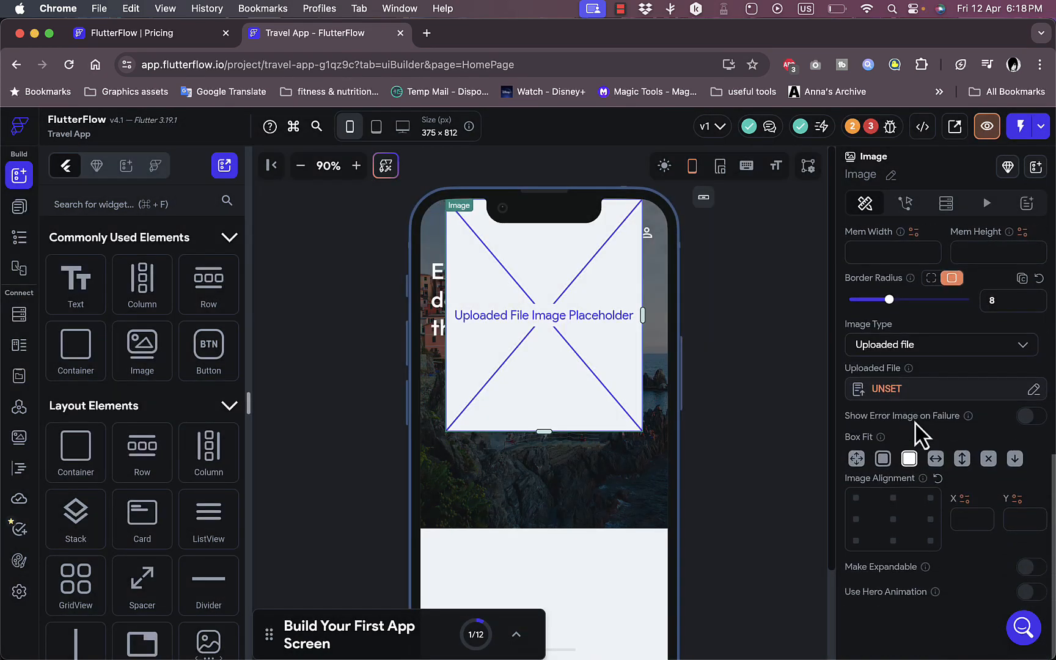
scroll(916, 435, "up", 10)
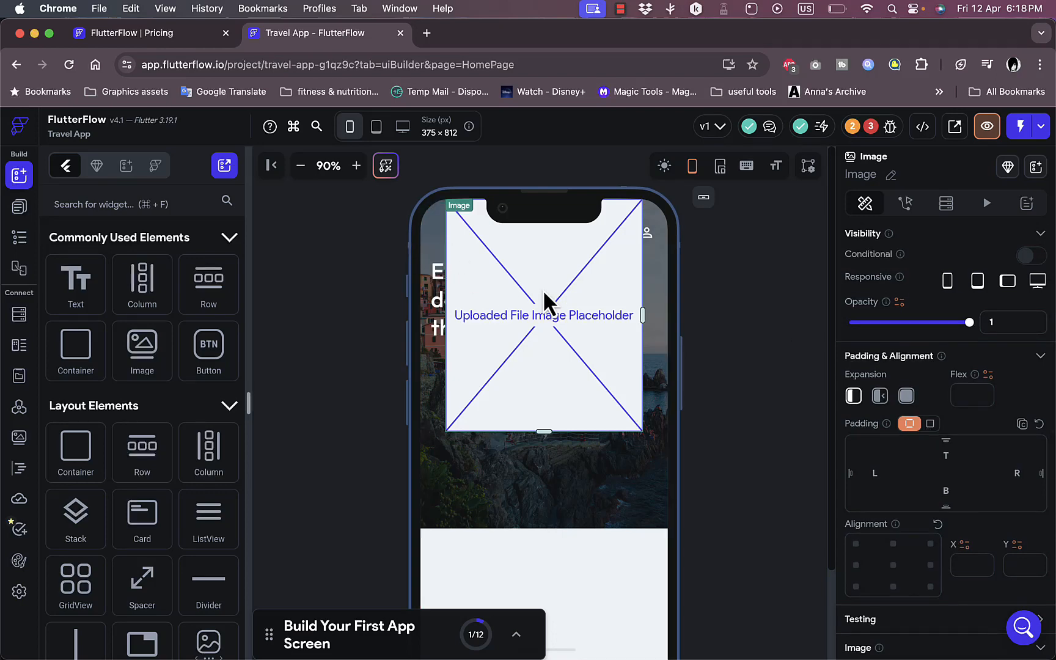
key("BackSpace")
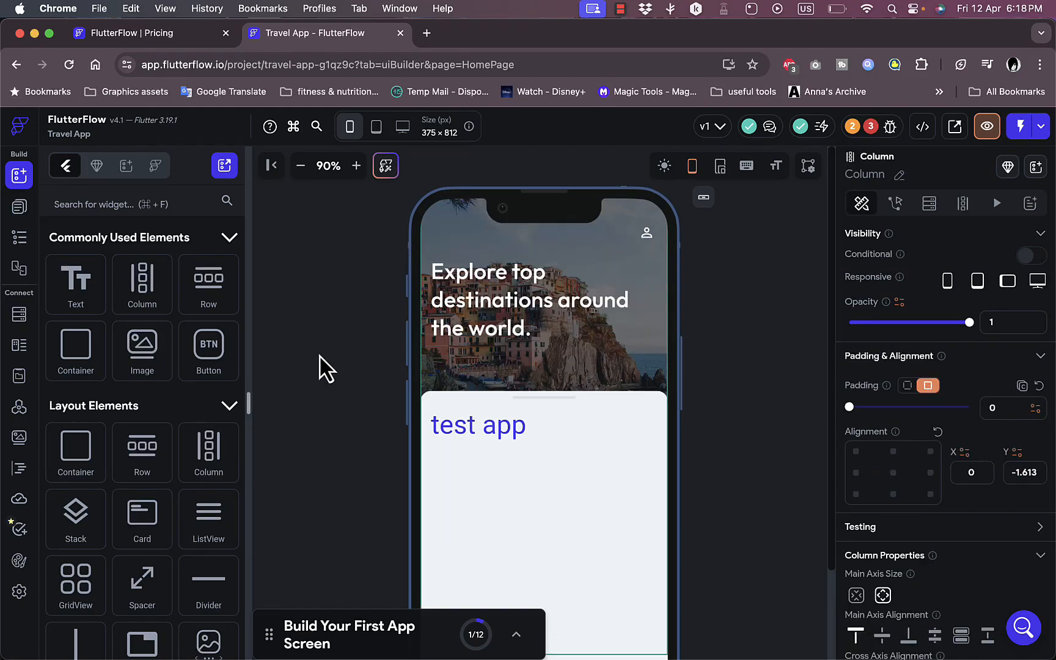
- Add a Button below the "test app" text and move it into the content card, replacing the card's column
left_click_drag(226, 342, 547, 443)
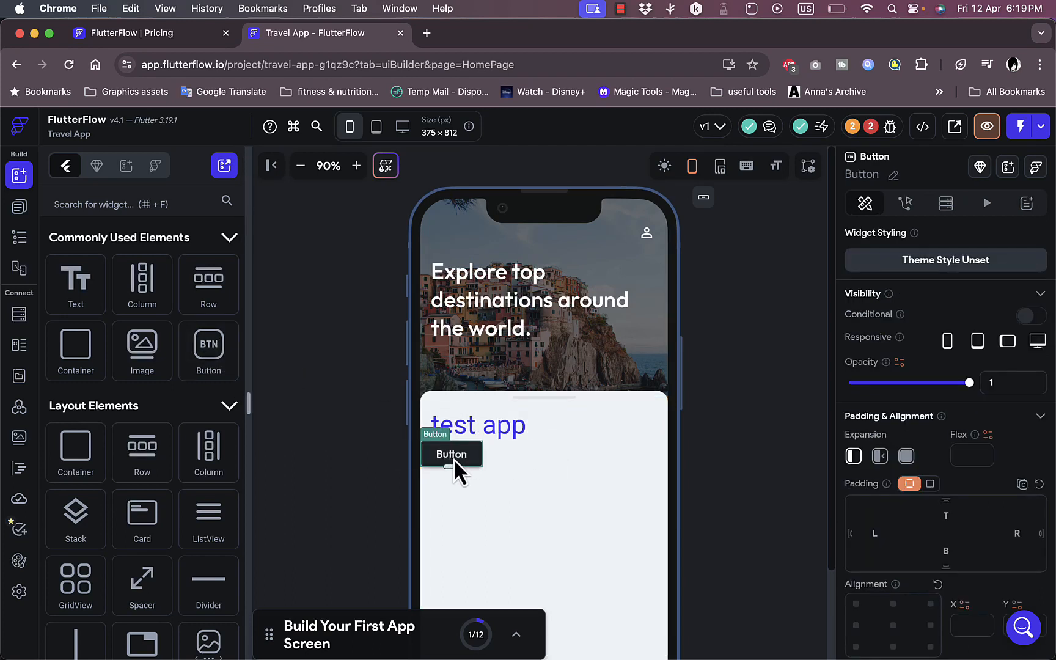
left_click_drag(453, 460, 460, 398)
left_click(508, 416)
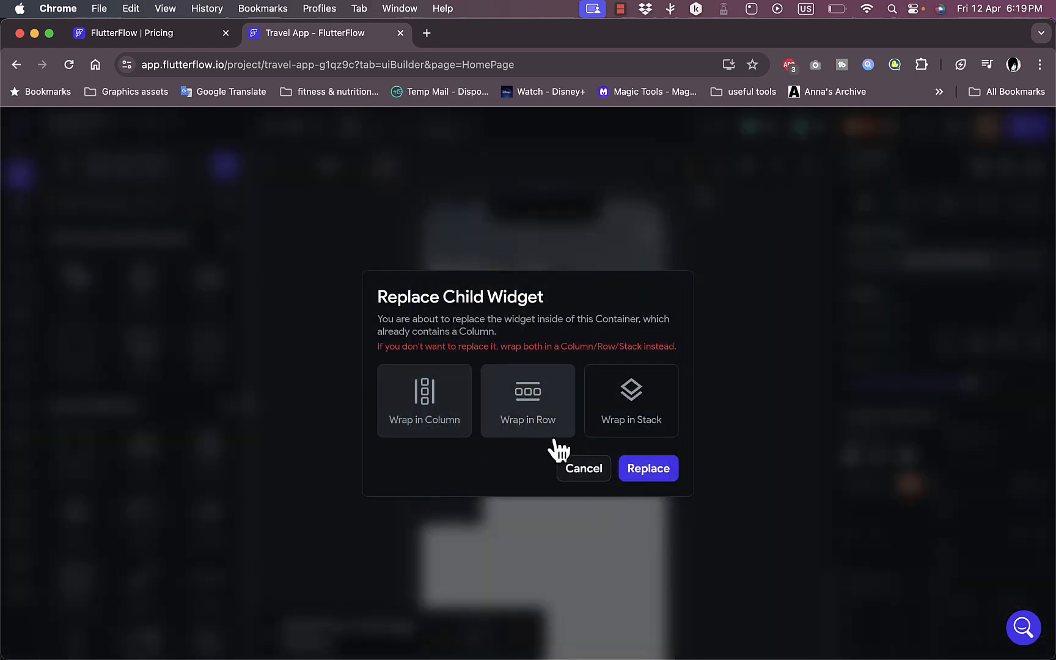
left_click(665, 474)
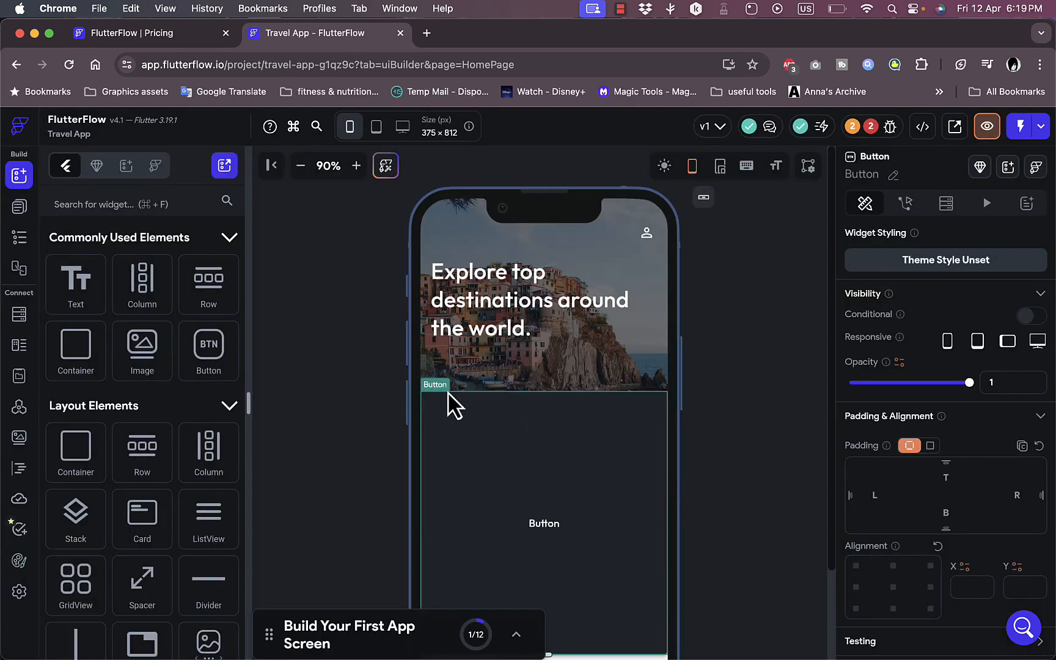
- Set the button's text to "try me"
scroll(547, 501, "down", 2)
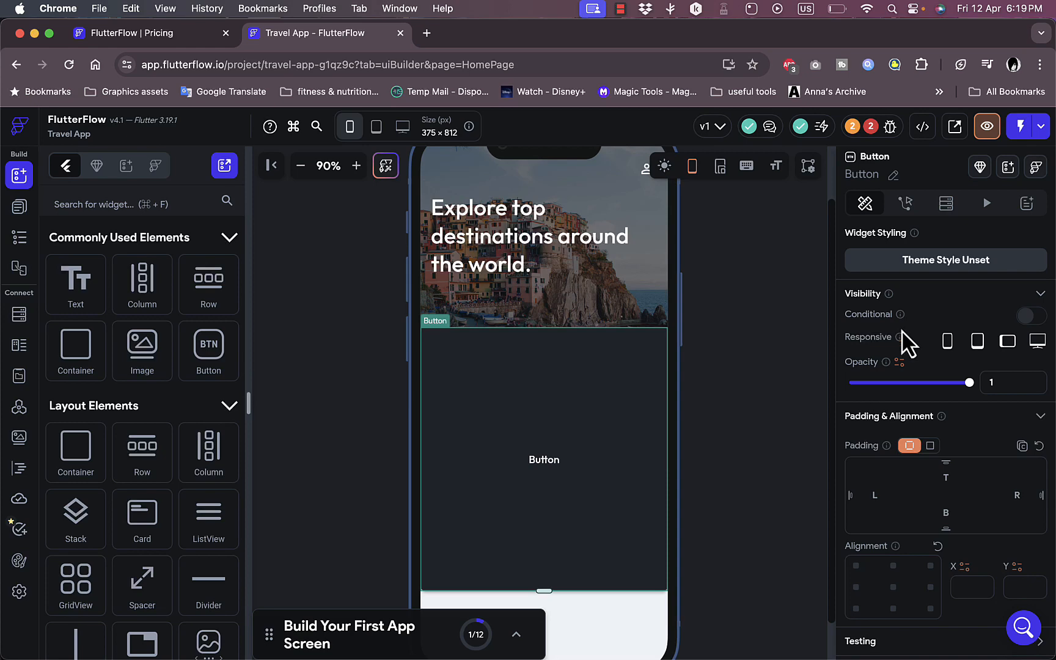
scroll(909, 346, "down", 5)
scroll(909, 345, "up", 5)
scroll(903, 359, "down", 6)
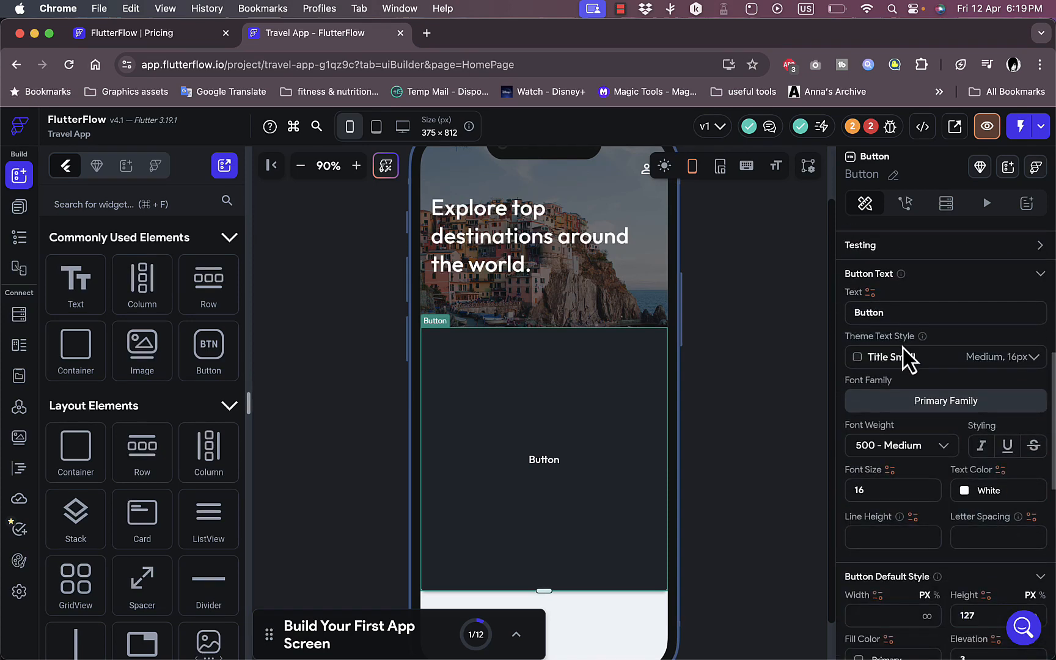
double_click(890, 312)
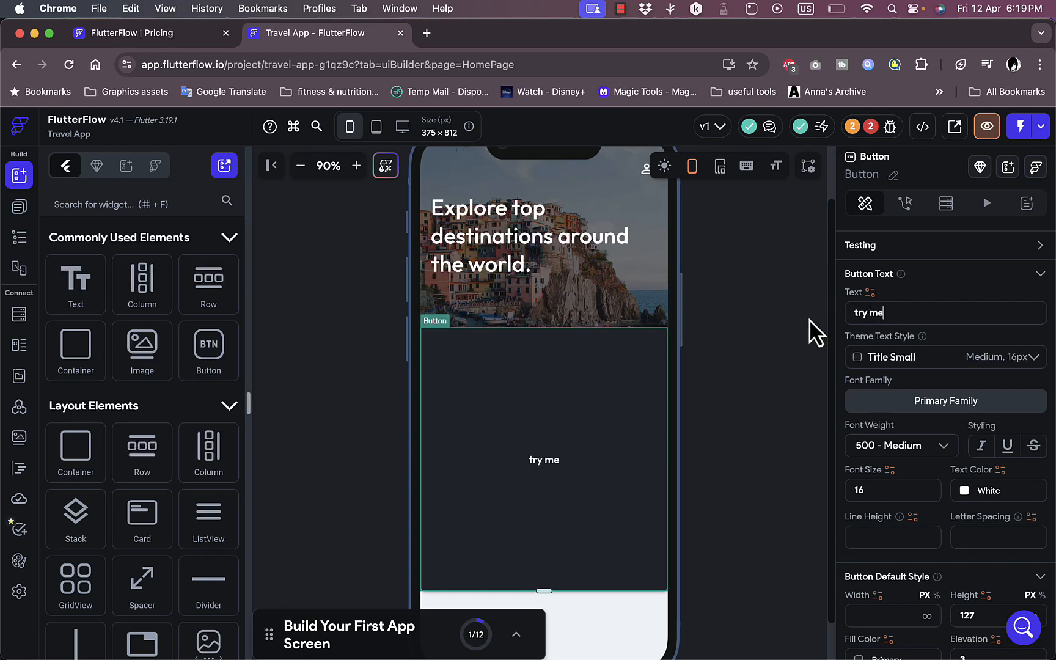
- Apply the Title Large theme text style to the "try me" button and set its text color to Alternate
left_click(895, 362)
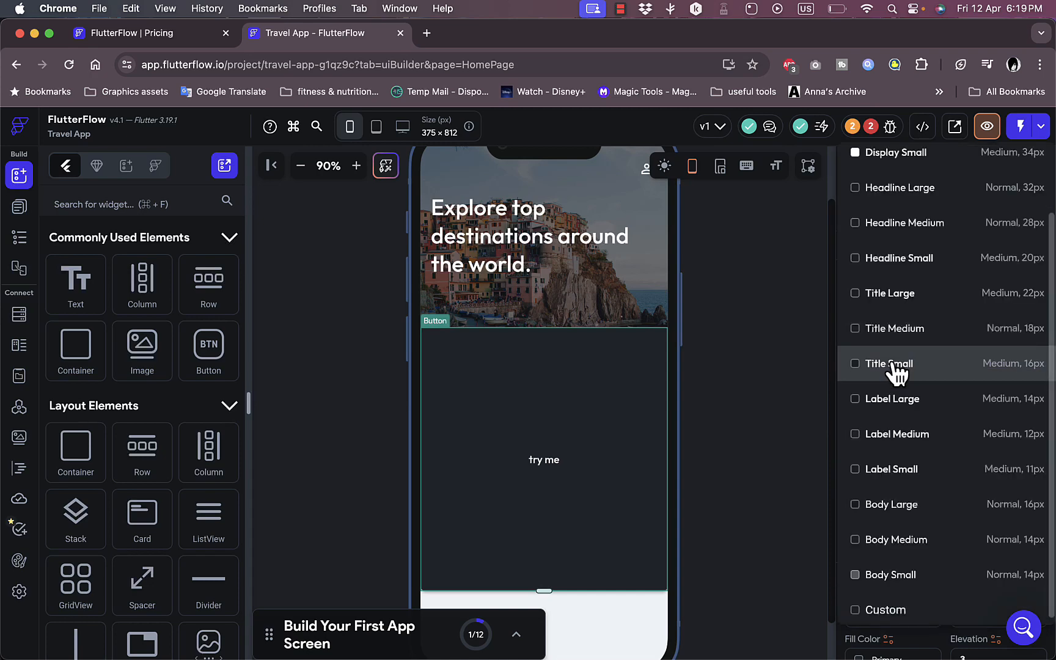
left_click(896, 313)
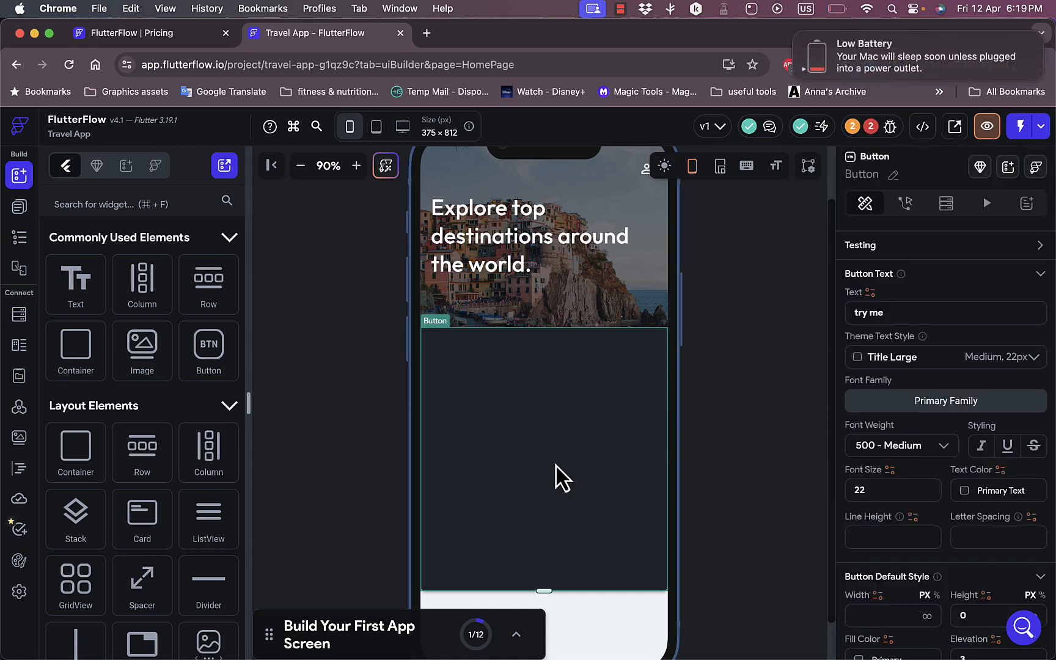
left_click(966, 493)
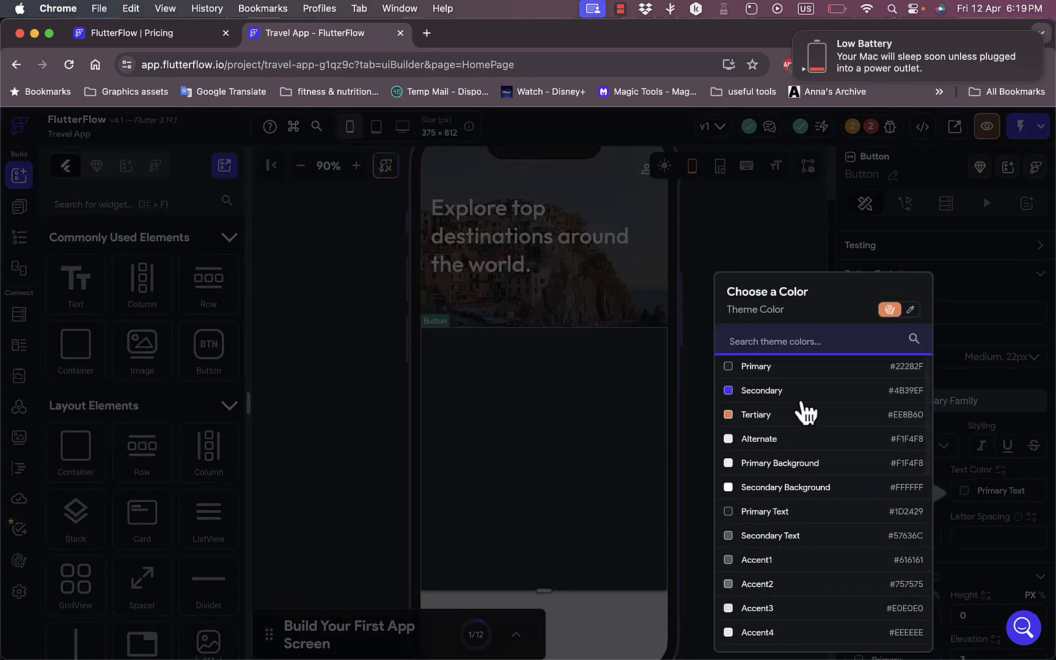
left_click(744, 439)
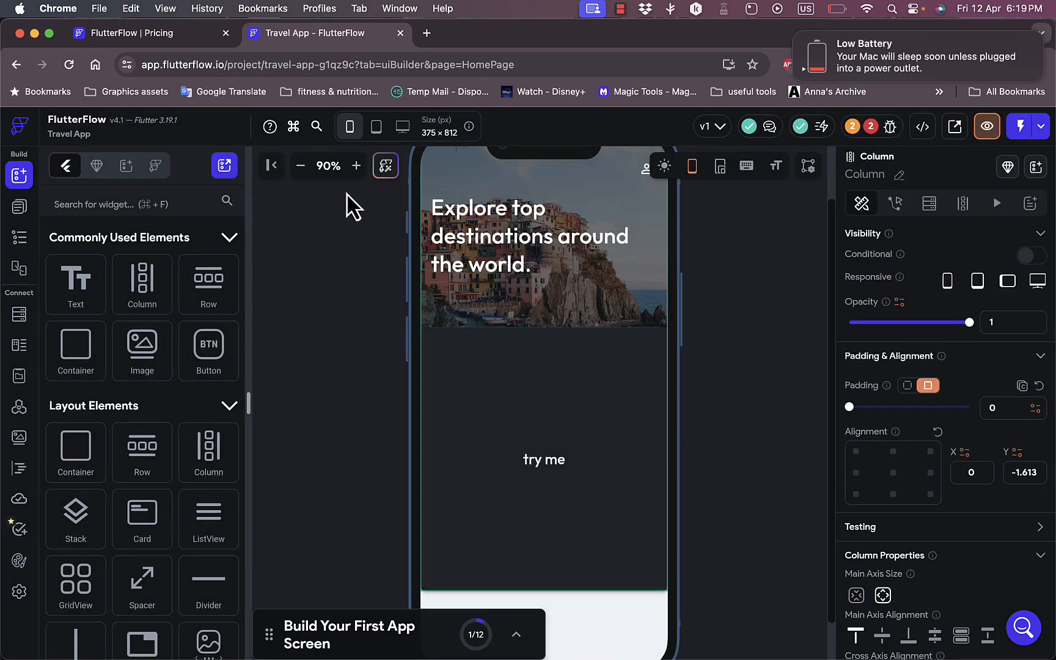
- Preview the home page at tablet and desktop sizes and return to the phone size
left_click(380, 126)
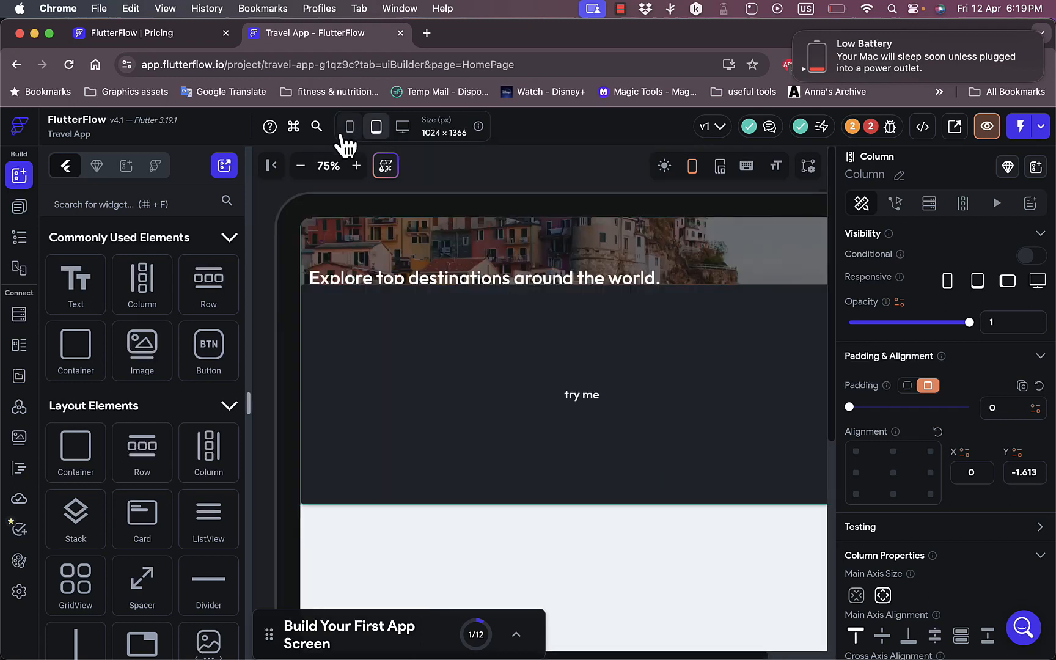
left_click(402, 128)
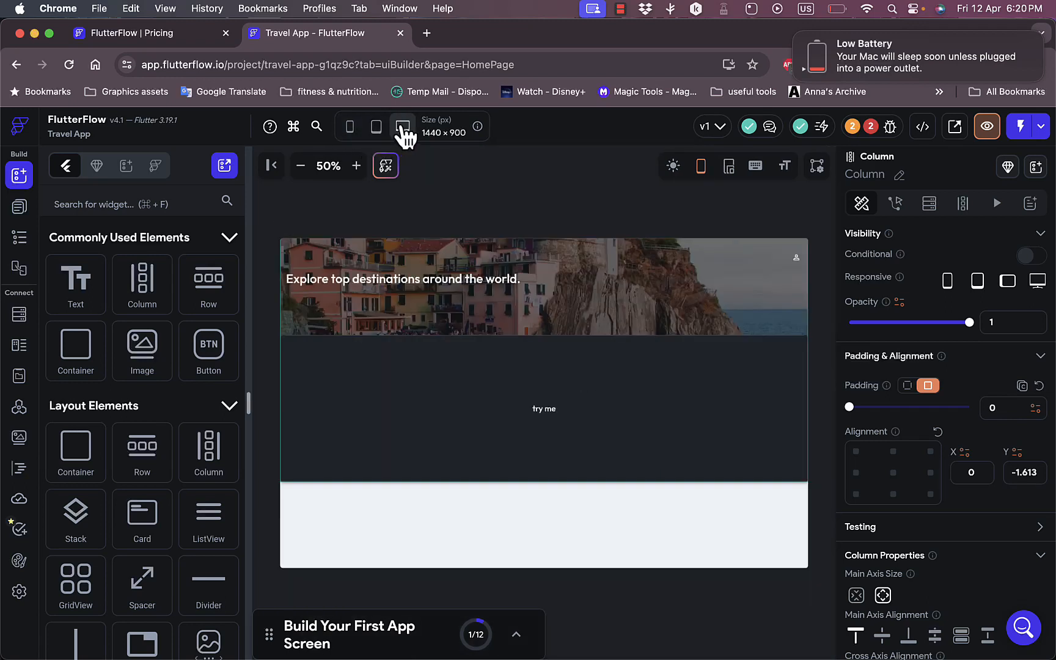
left_click(351, 127)
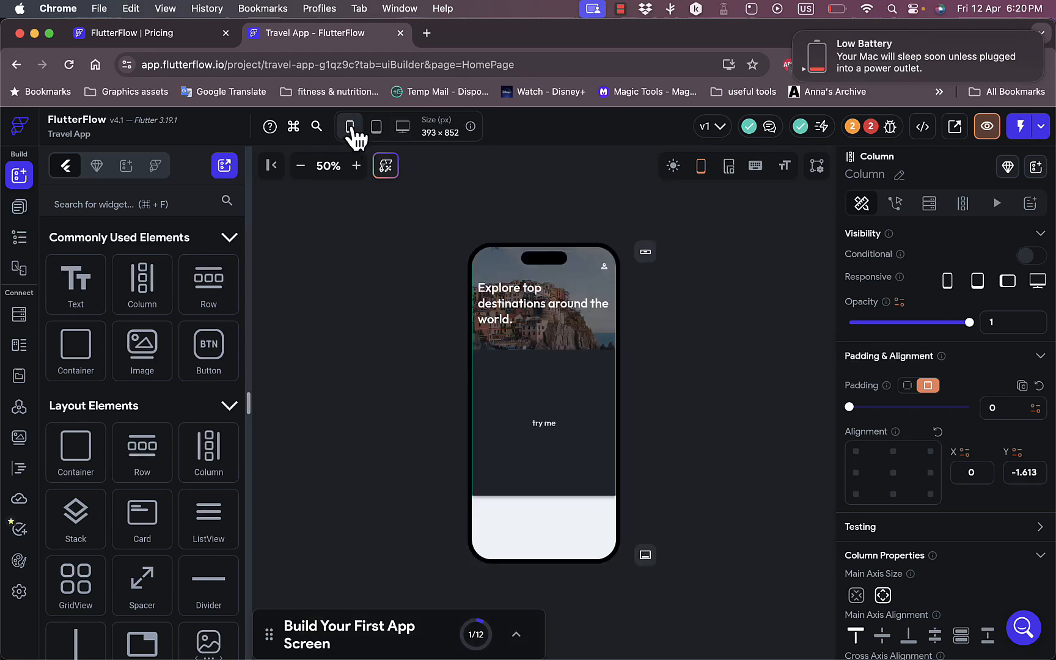
- Place a SwipeableStack layout element in the content card, replacing the "try me" button
scroll(131, 483, "down", 5)
scroll(135, 497, "up", 3)
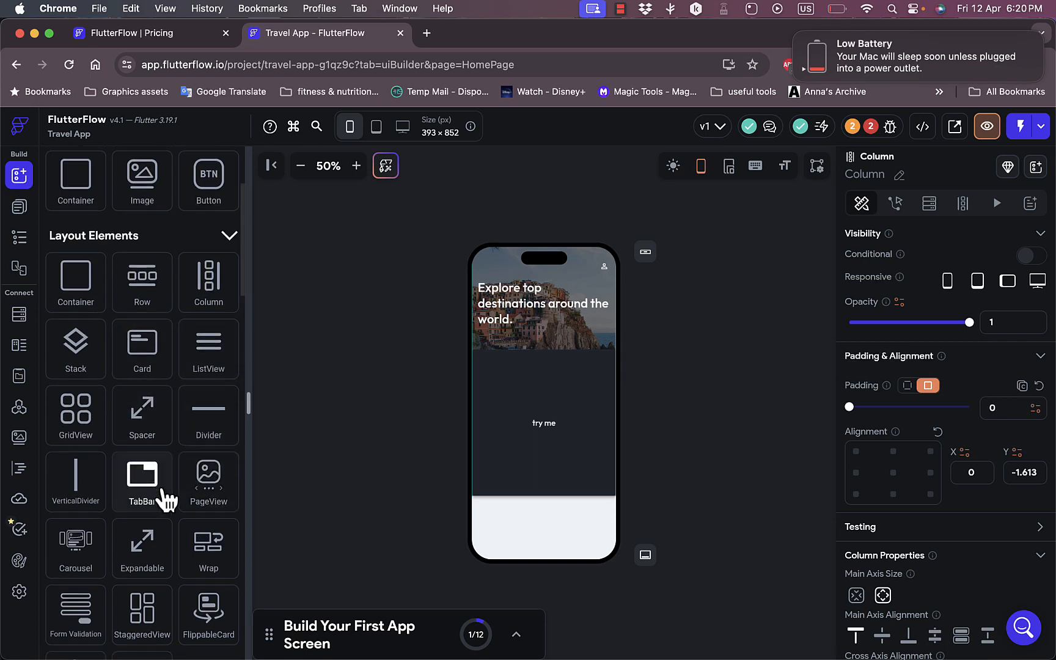
scroll(168, 500, "down", 5)
scroll(166, 500, "down", 8)
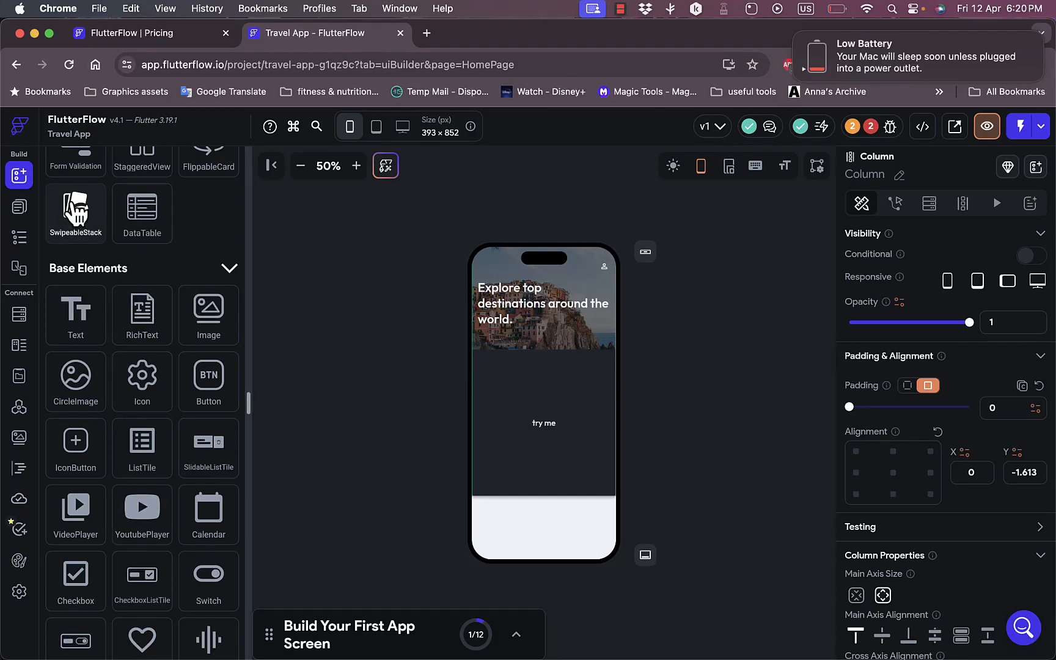
left_click_drag(75, 211, 532, 394)
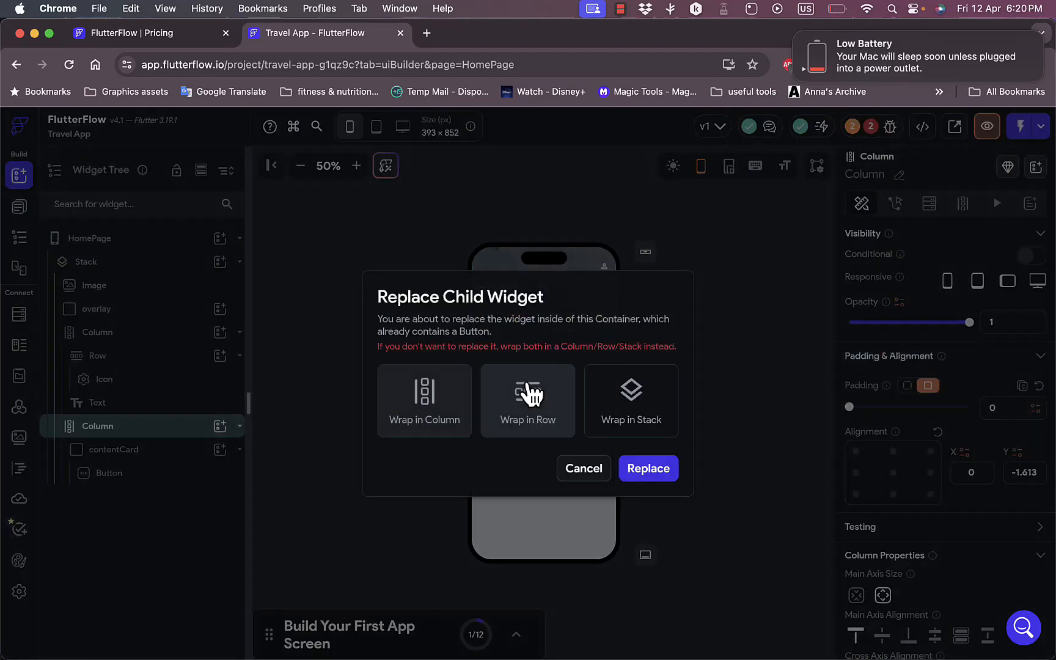
left_click(665, 475)
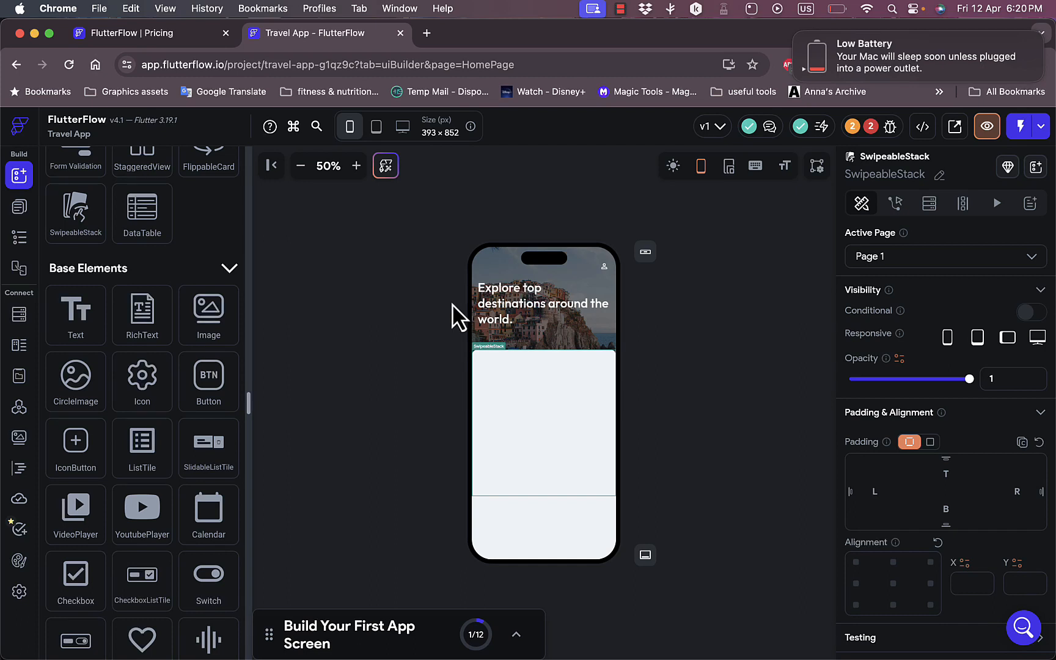
- Examine the SwipeableStack with the canvas enlarged to 90% and review the properties of its front image
left_click(357, 167)
left_click(357, 166)
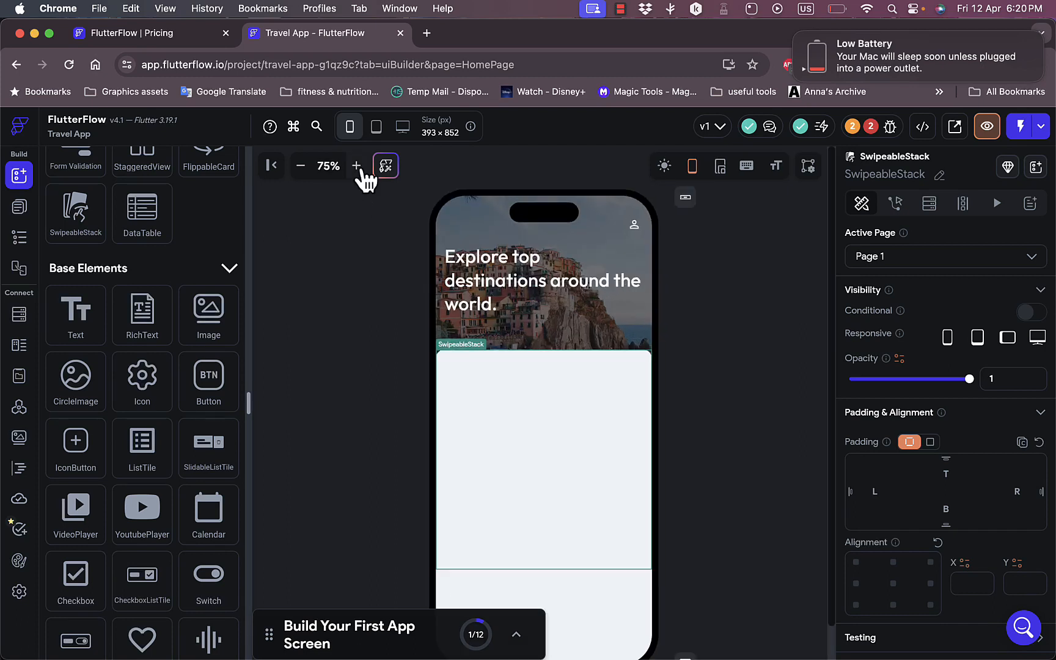
left_click(359, 168)
left_click(358, 168)
scroll(540, 449, "down", 2)
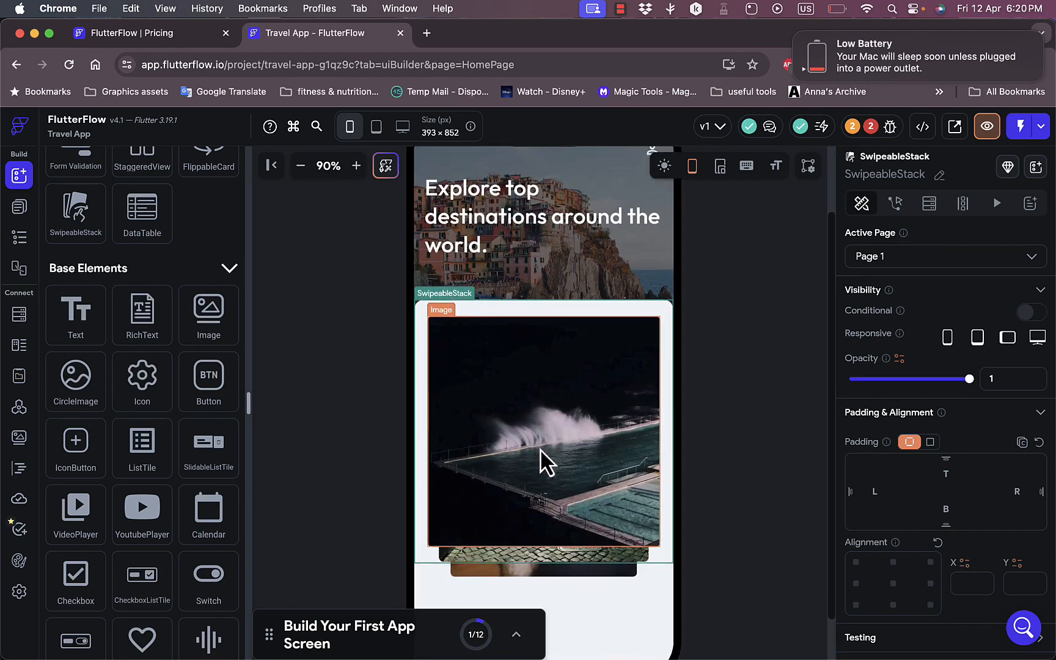
scroll(540, 449, "down", 2)
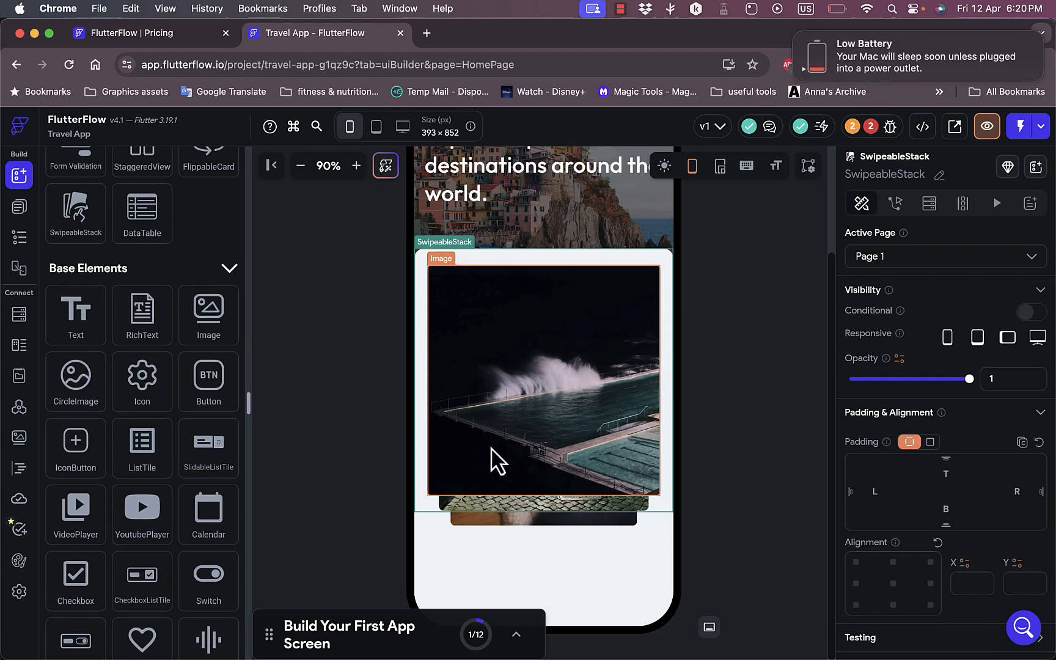
left_click(559, 407)
scroll(965, 397, "down", 5)
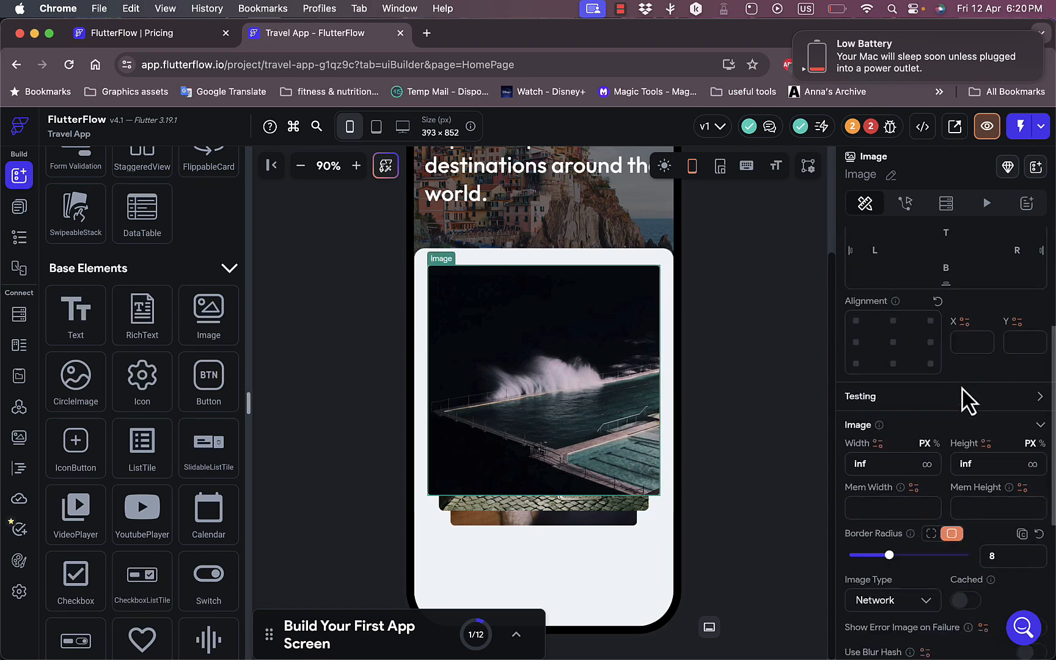
scroll(921, 472, "down", 2)
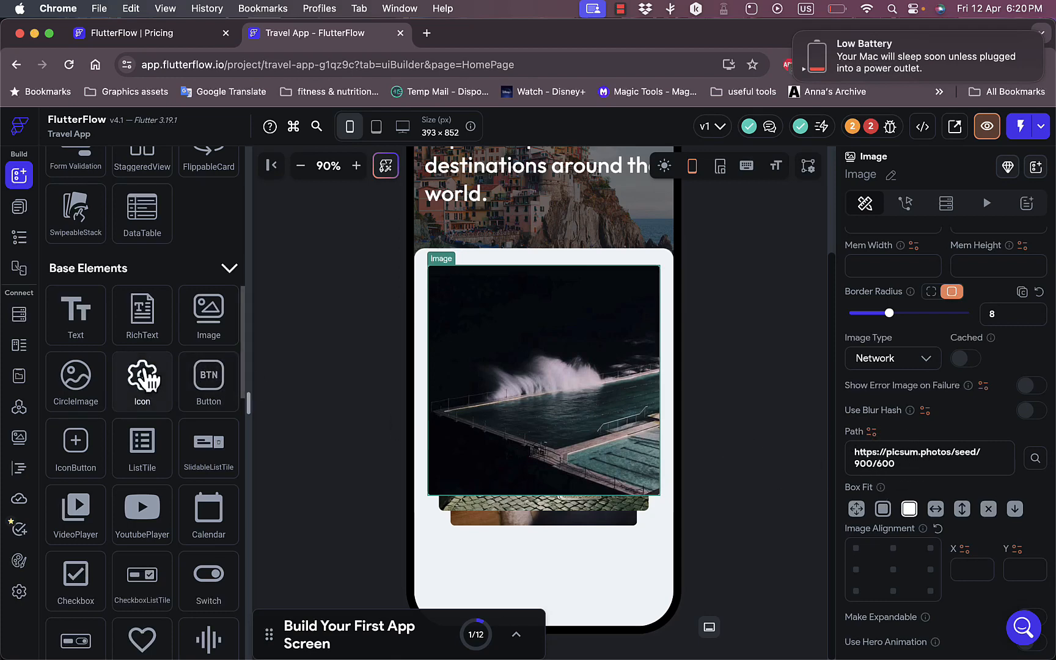
- Browse the base, page and form elements available in the widget library
scroll(146, 379, "down", 1)
left_click_drag(147, 376, 142, 300)
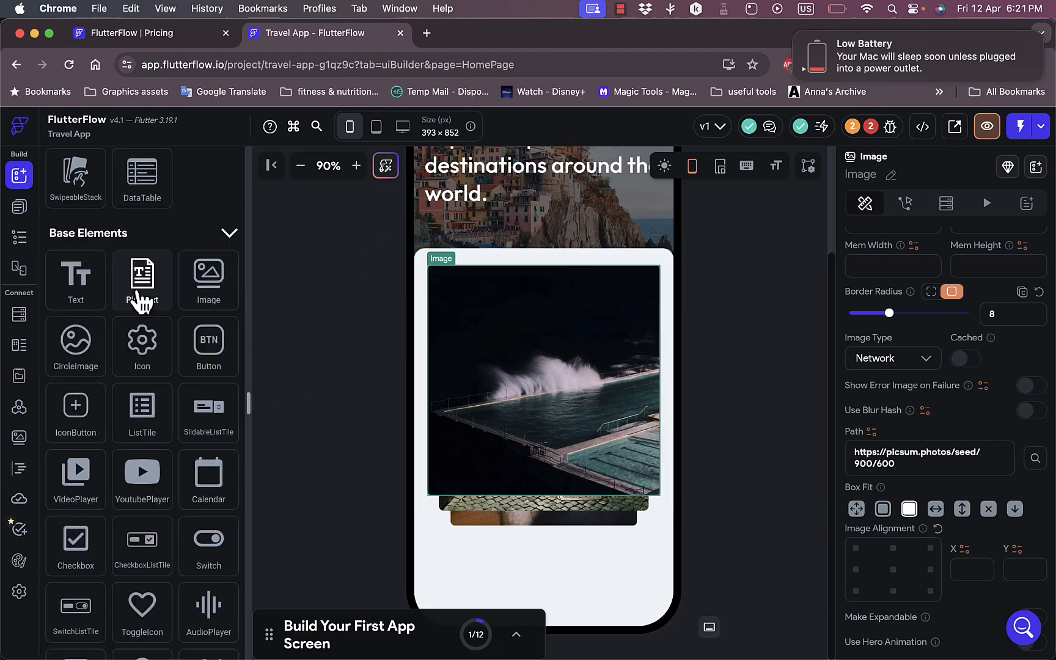
scroll(141, 300, "down", 10)
scroll(142, 300, "up", 5)
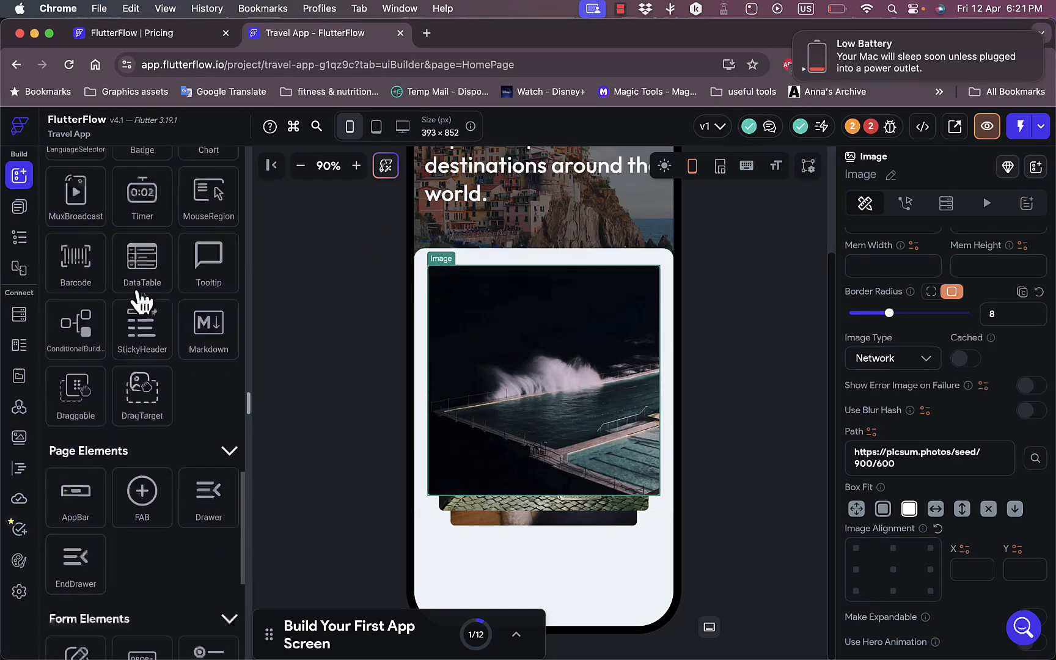
scroll(142, 299, "up", 5)
- Review the project's page list, the home page's widget tree and the storyboard
left_click(19, 206)
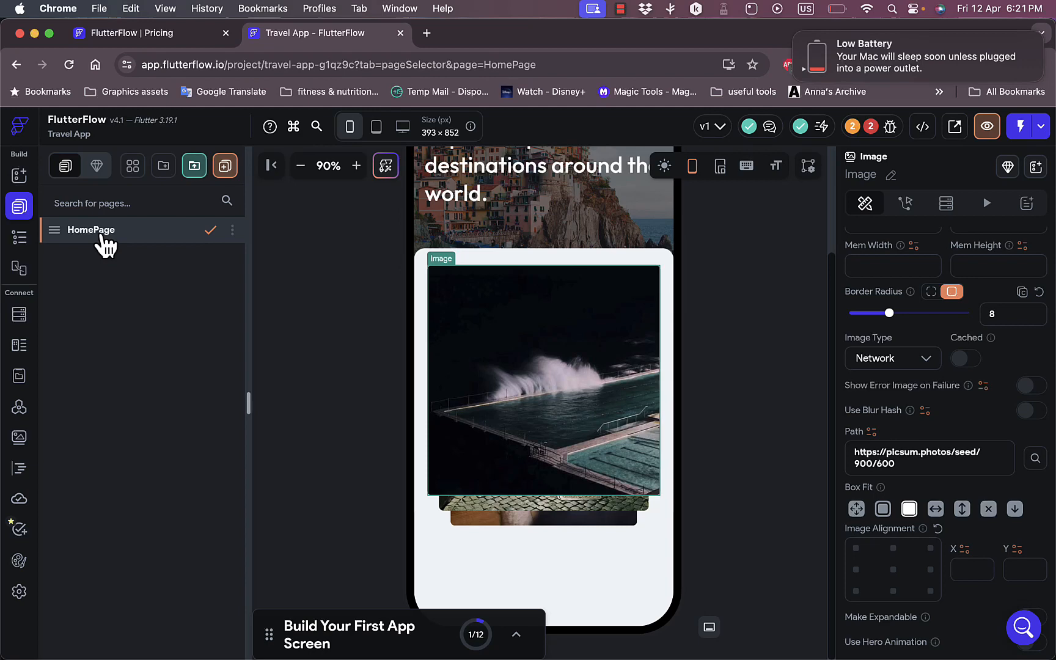
left_click(20, 237)
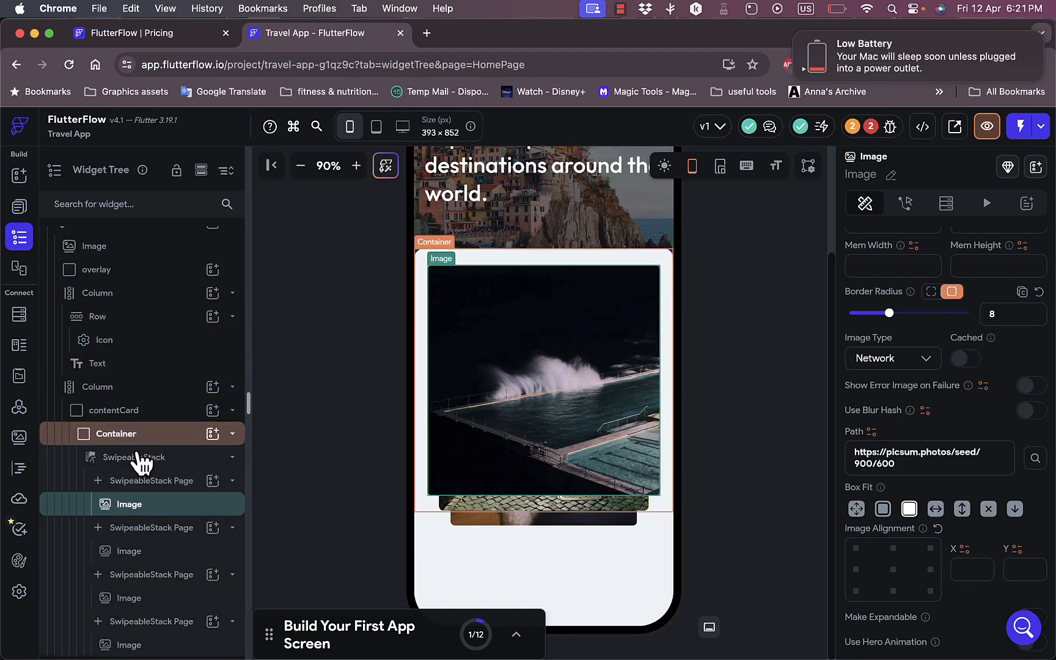
left_click(19, 269)
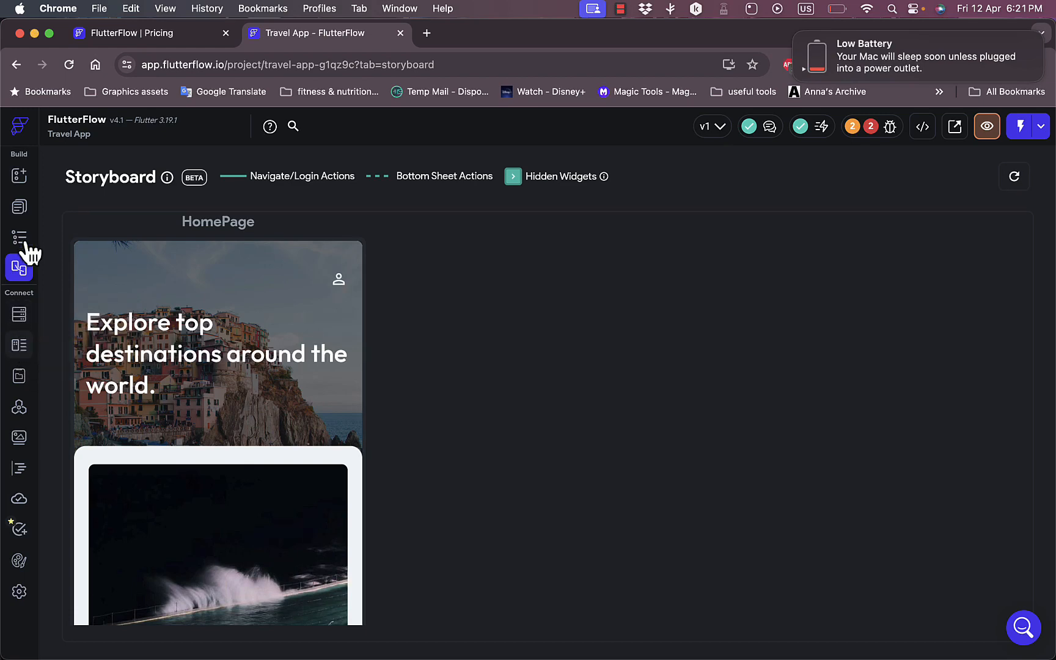
- Add the HomeCard custom component at the top of the home page and collapse the Build Your First App Screen guide
left_click(22, 183)
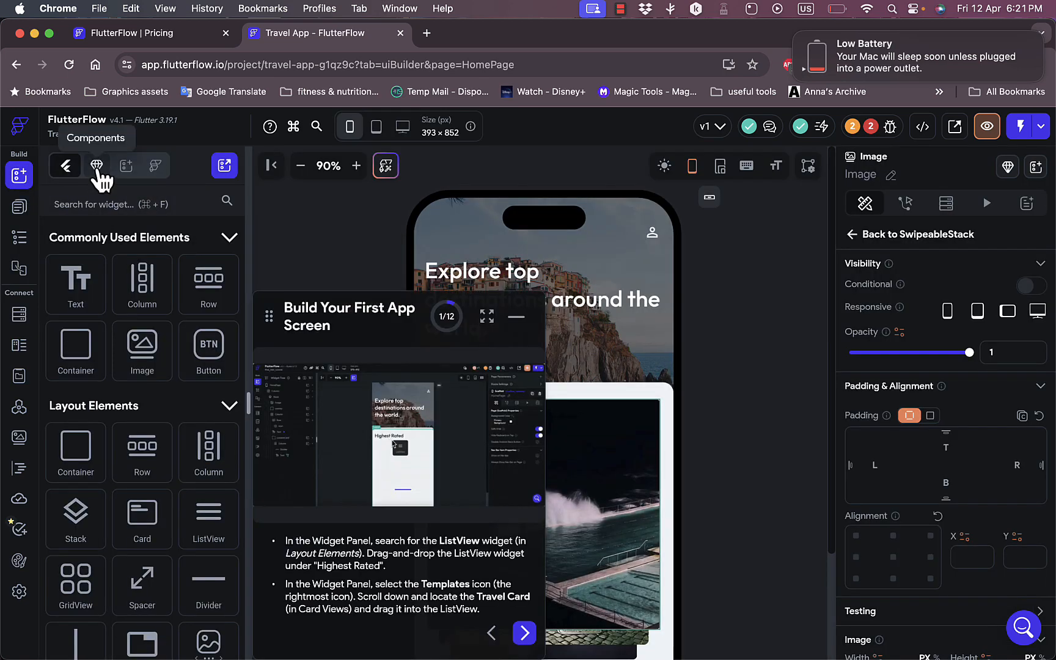
left_click(94, 168)
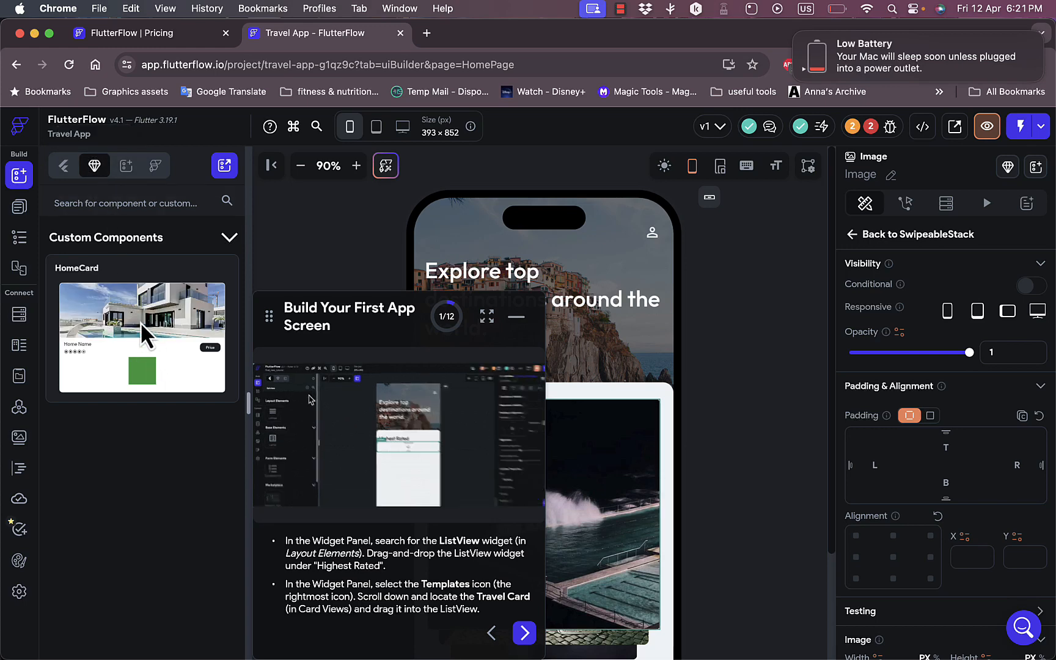
left_click_drag(123, 316, 561, 279)
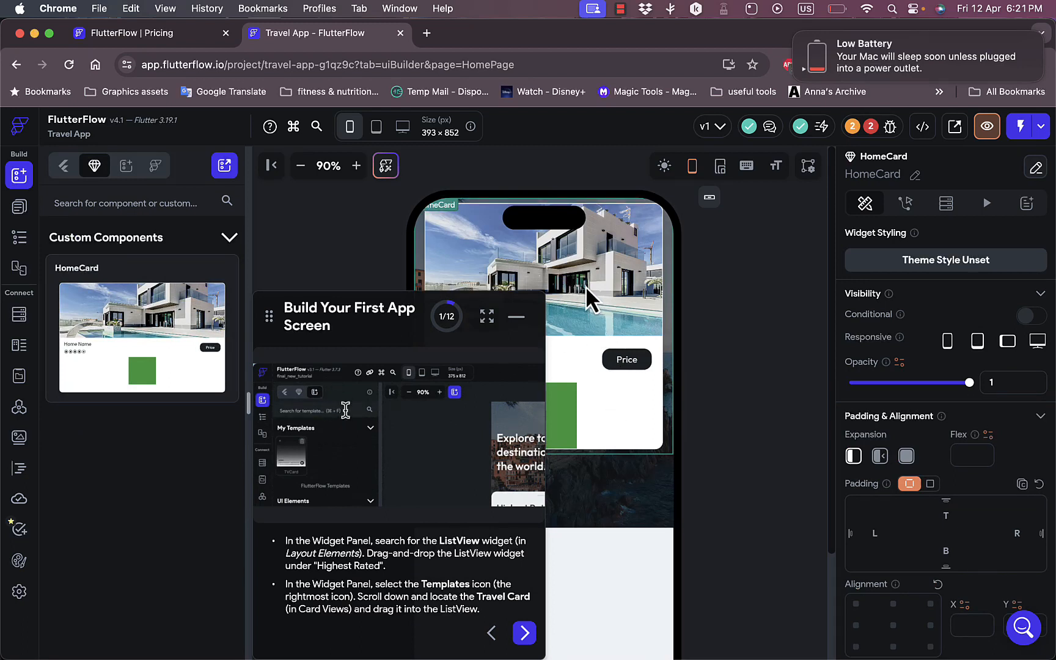
left_click_drag(586, 286, 561, 330)
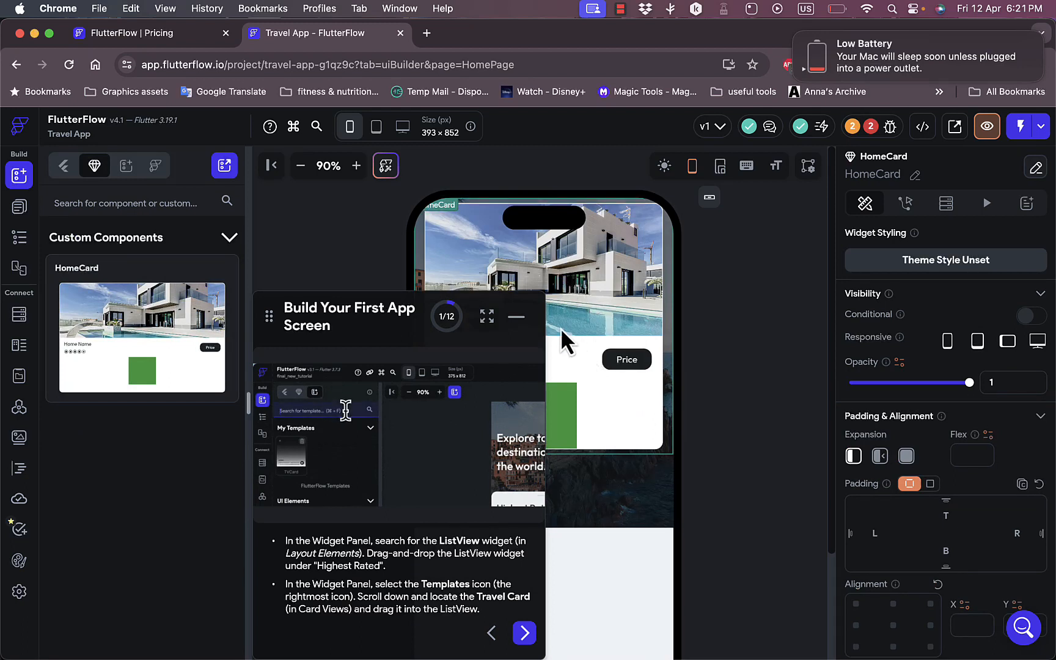
left_click(516, 317)
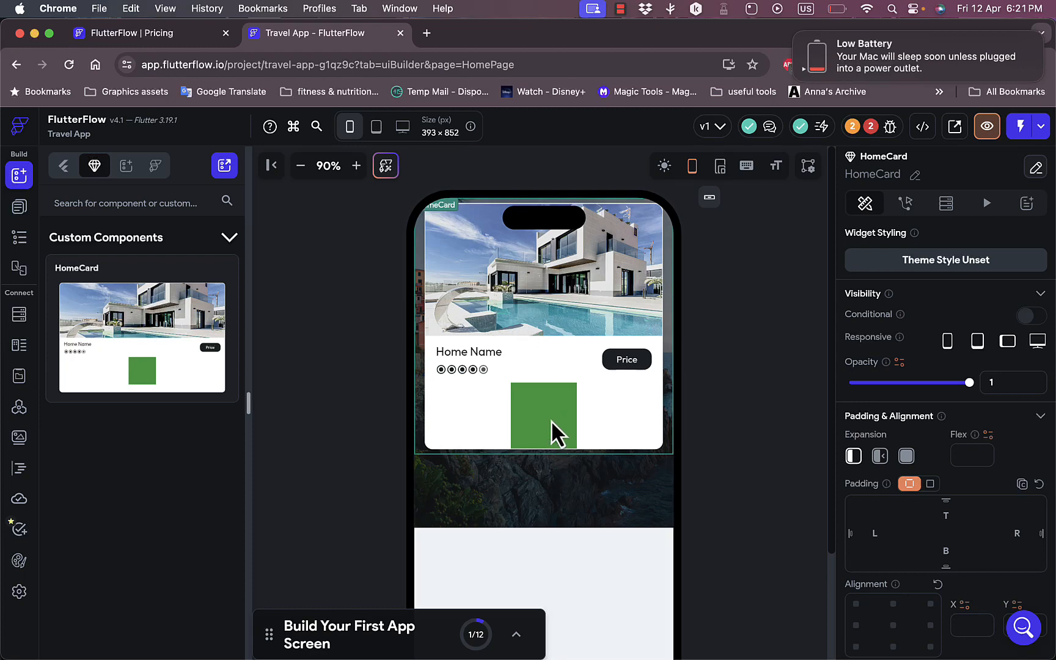
left_click_drag(550, 421, 554, 538)
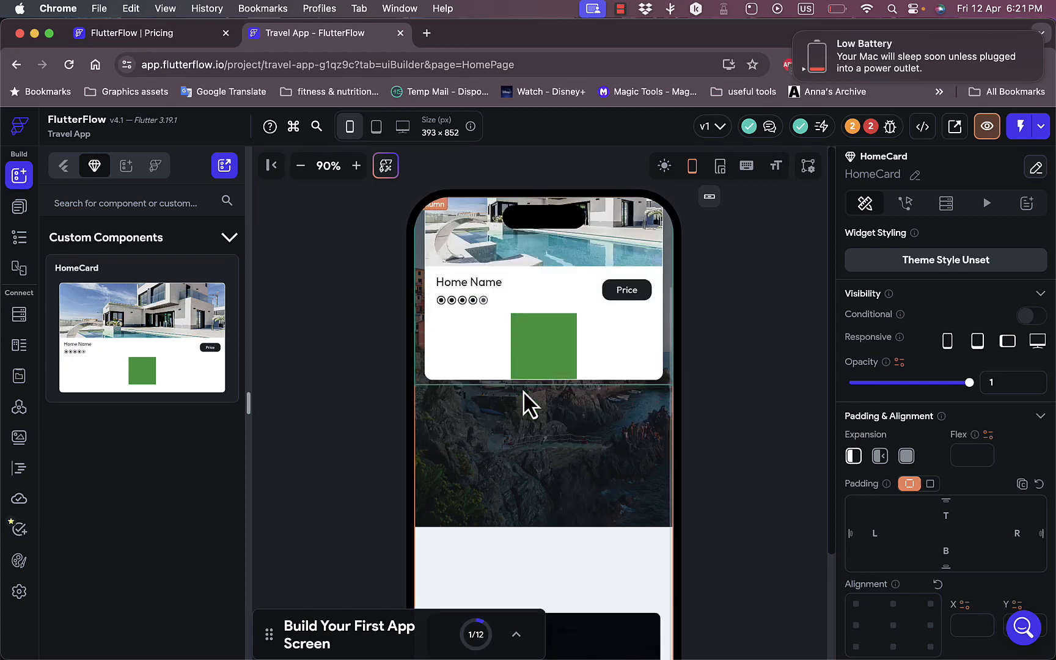
scroll(523, 391, "down", 3)
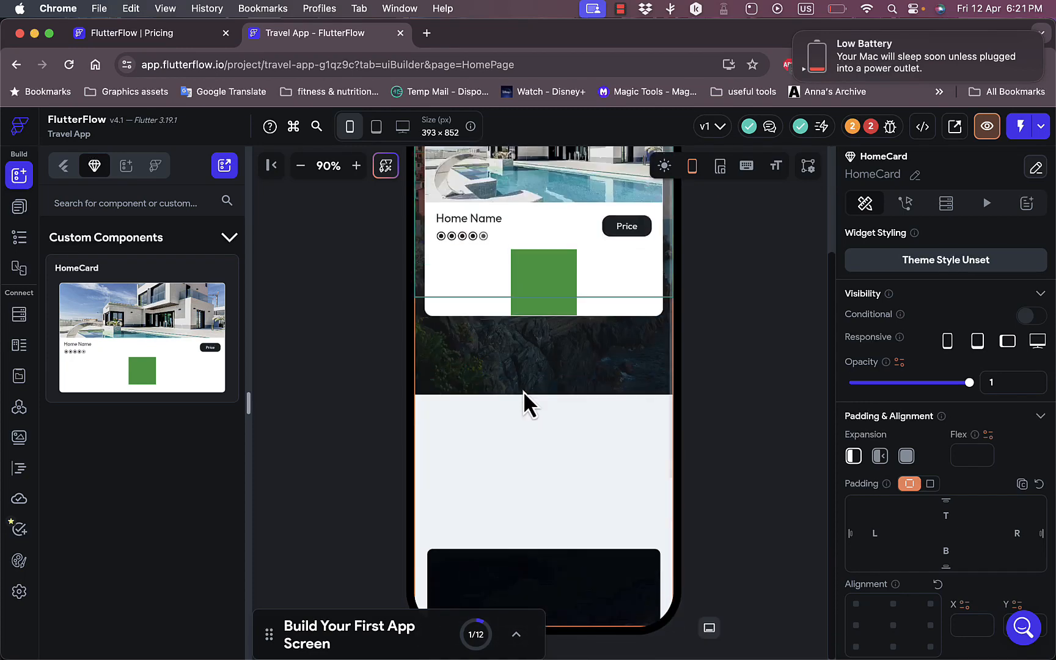
scroll(523, 390, "up", 4)
scroll(523, 391, "down", 6)
scroll(523, 391, "up", 6)
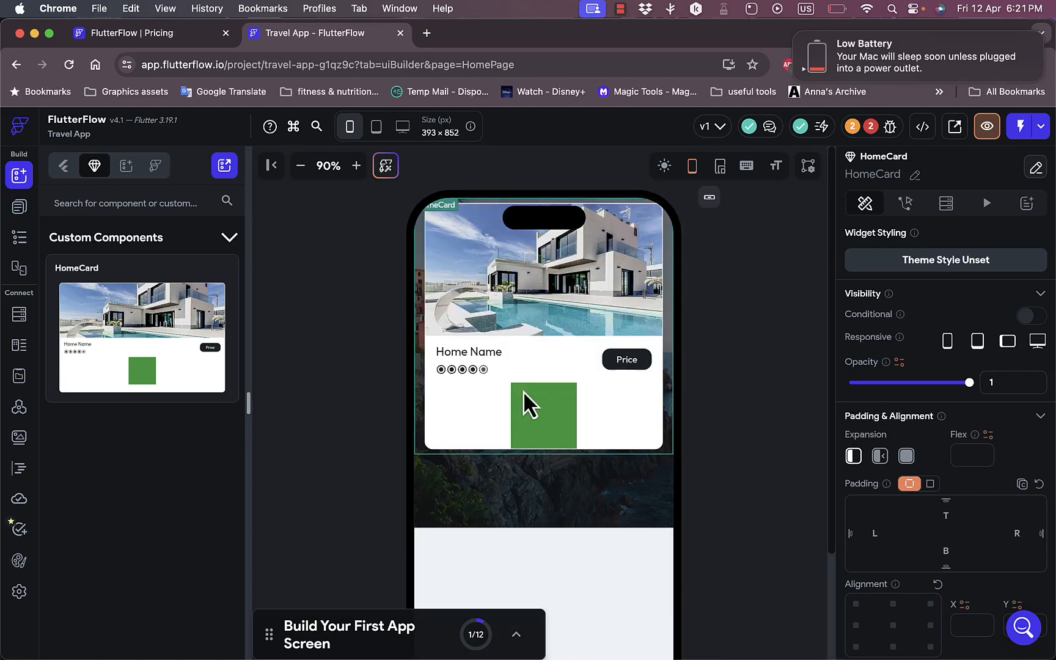
- Dismiss the low battery notification and review the project's issues
left_click(798, 40)
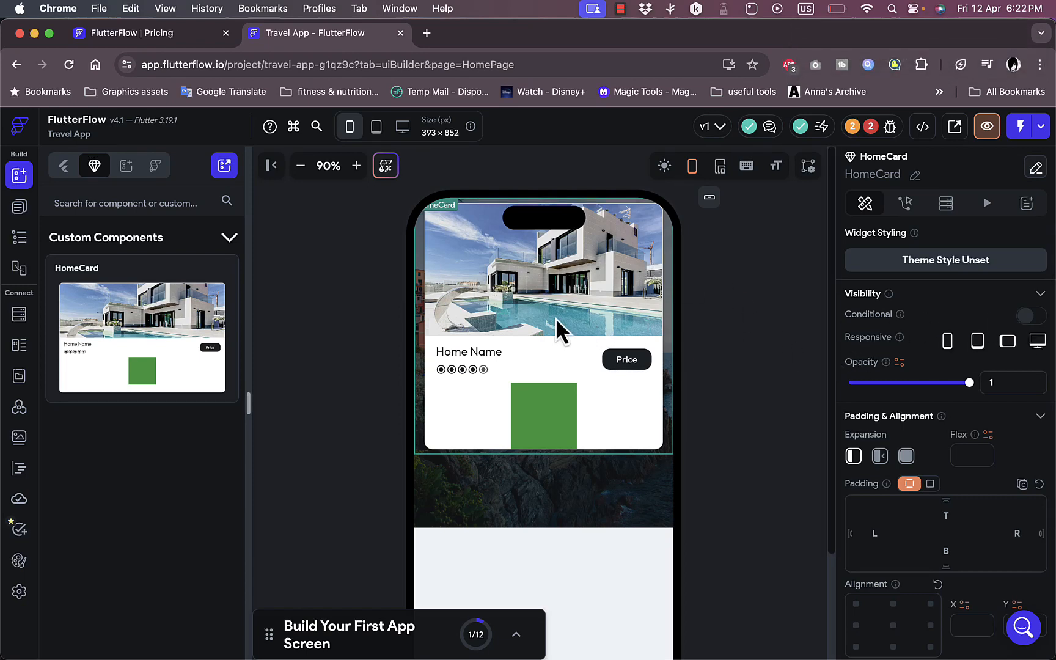
left_click(854, 132)
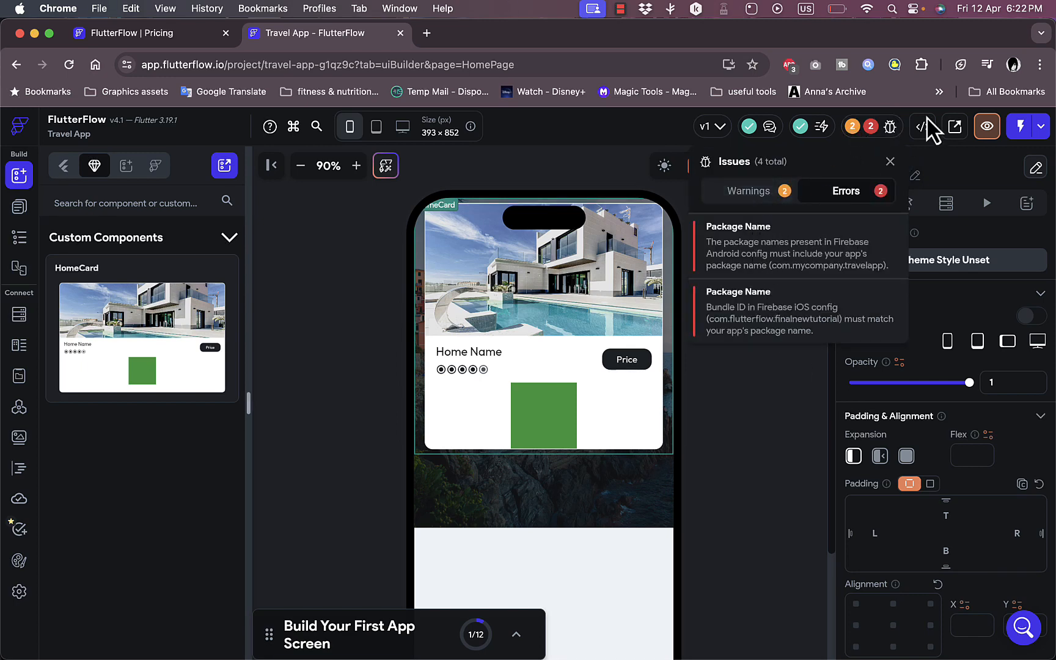
left_click(987, 128)
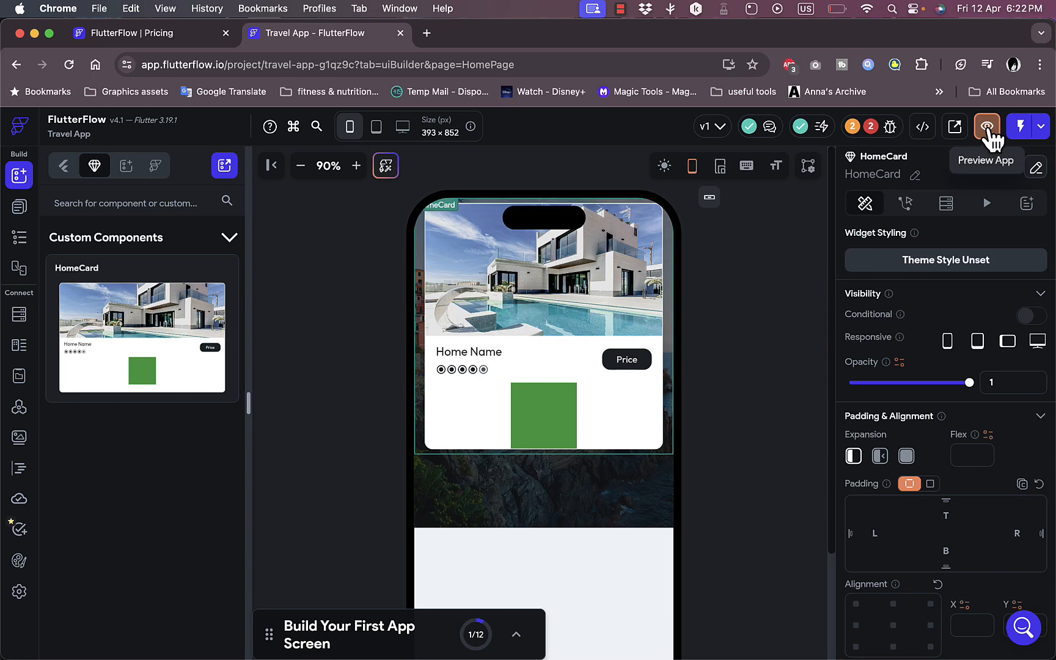
- Preview the Travel App in its own browser tab and check the Test, Run & Publish options back in the editor
left_click(988, 129)
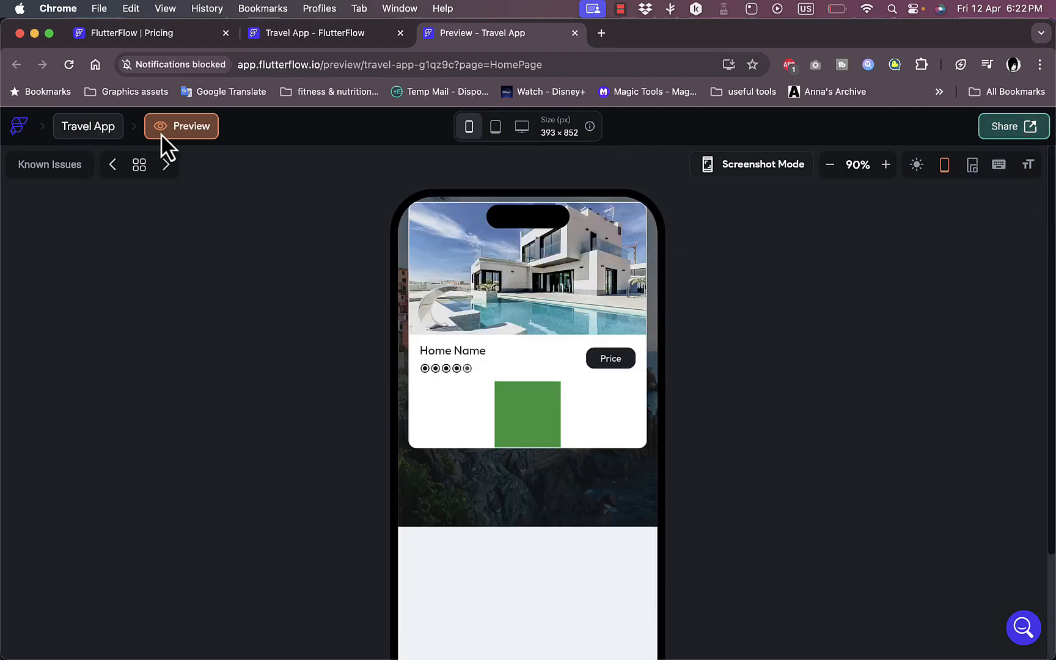
left_click(329, 37)
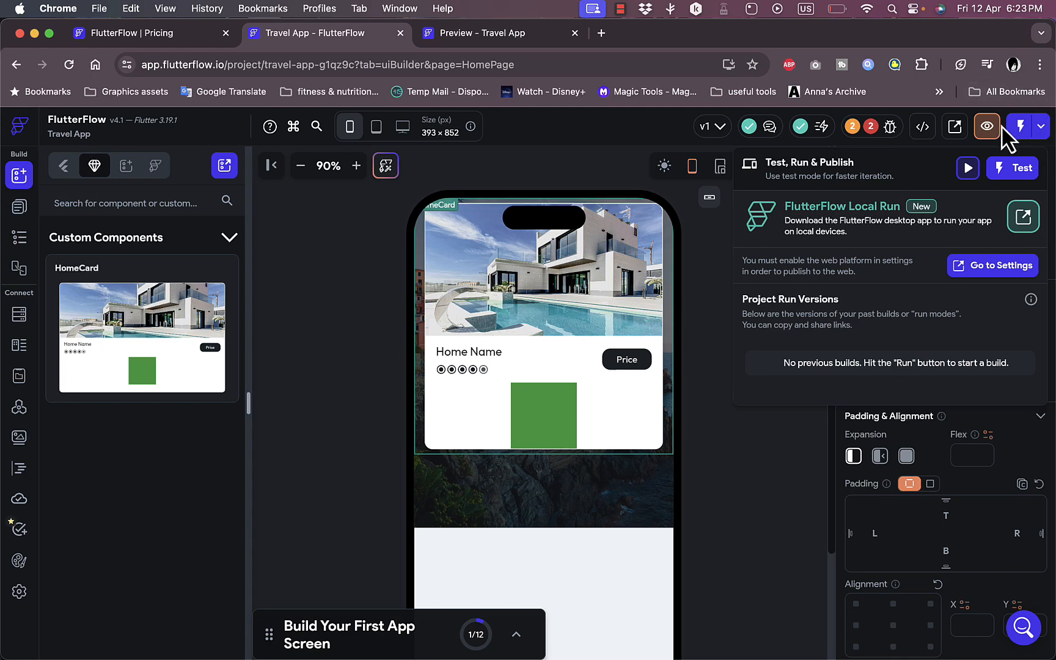
left_click(1045, 129)
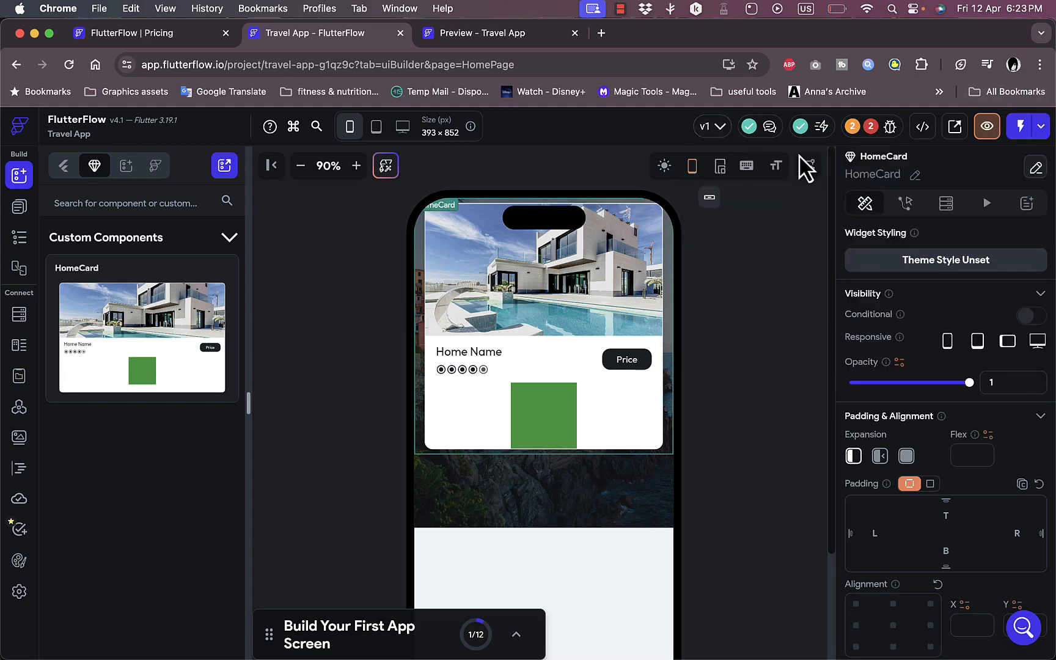